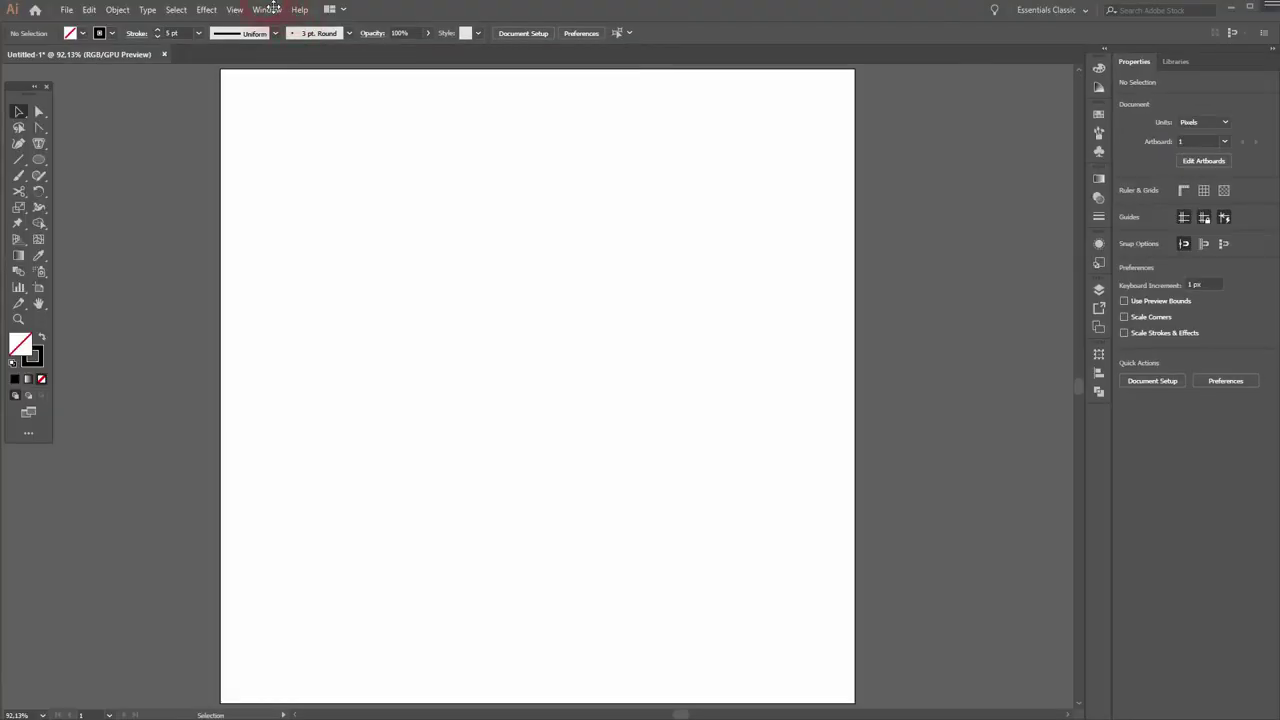
Step: Draw a circle of about 273 px near the artboard centre with the Ellipse tool
left_click(238, 12)
left_click(238, 12)
left_click(39, 159)
left_click_drag(411, 263, 629, 479)
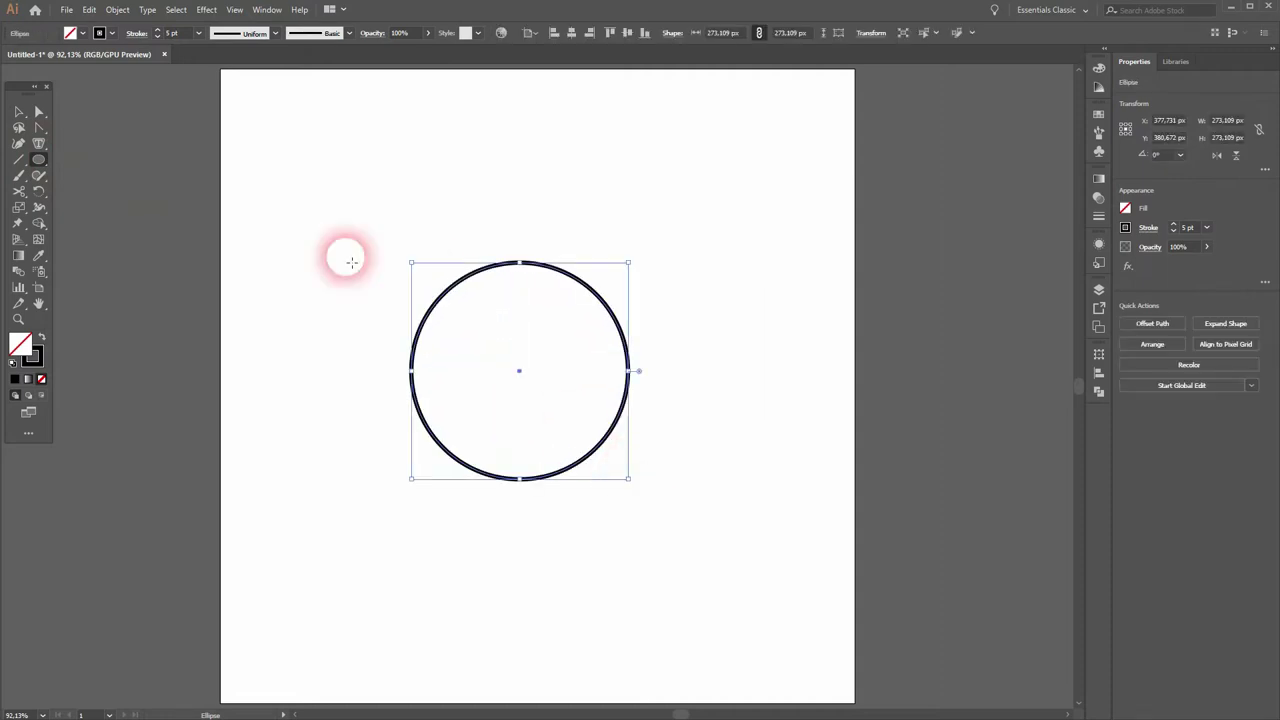
Step: Make the circle solid black with no stroke, then place an overlapping copy to its right and select both
left_click(45, 340)
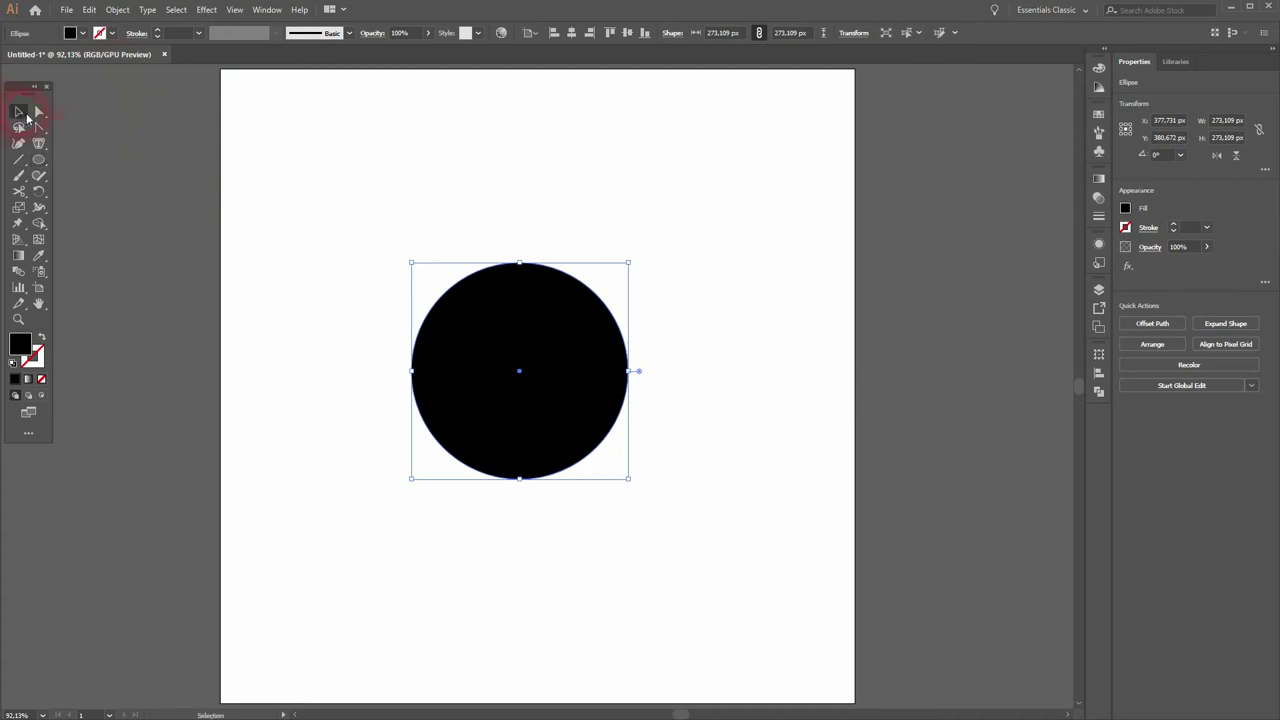
left_click_drag(622, 367, 733, 366)
left_click_drag(396, 542, 690, 290)
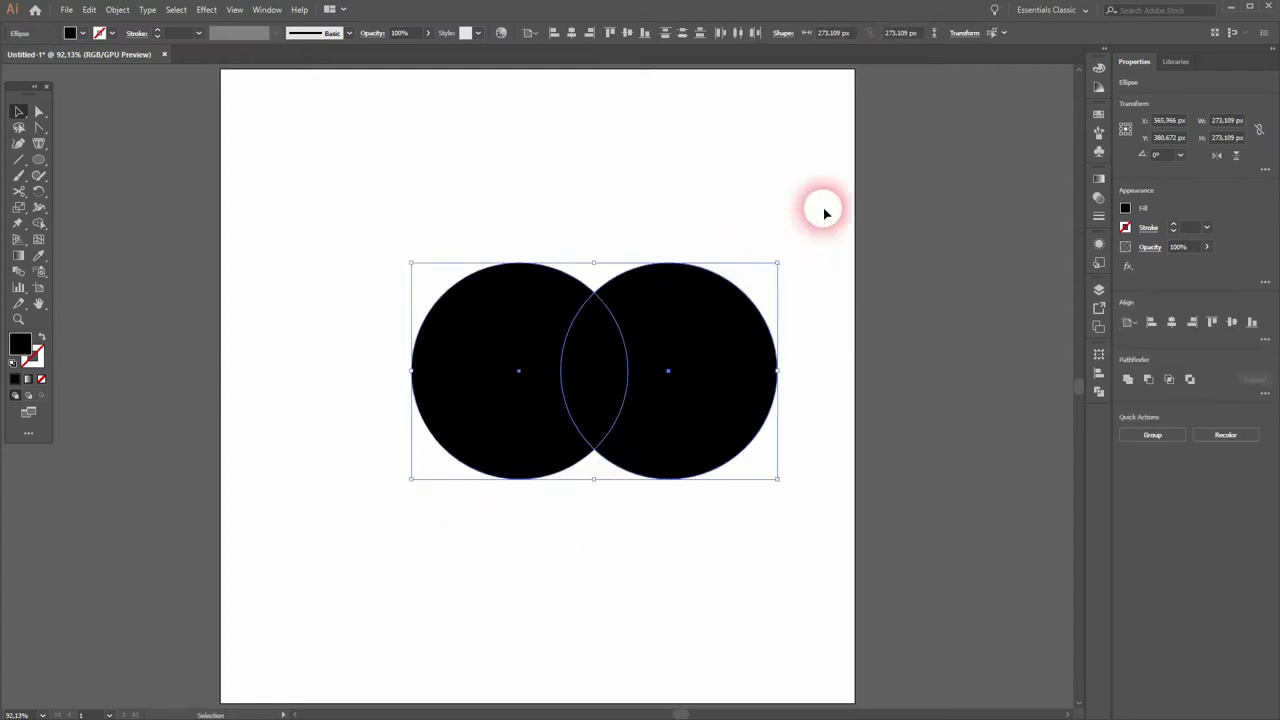
Step: Delete both outer crescents with Shape Builder, leaving only the black lens
left_click(39, 226)
left_click_drag(563, 200, 475, 360)
left_click(651, 294, "alt")
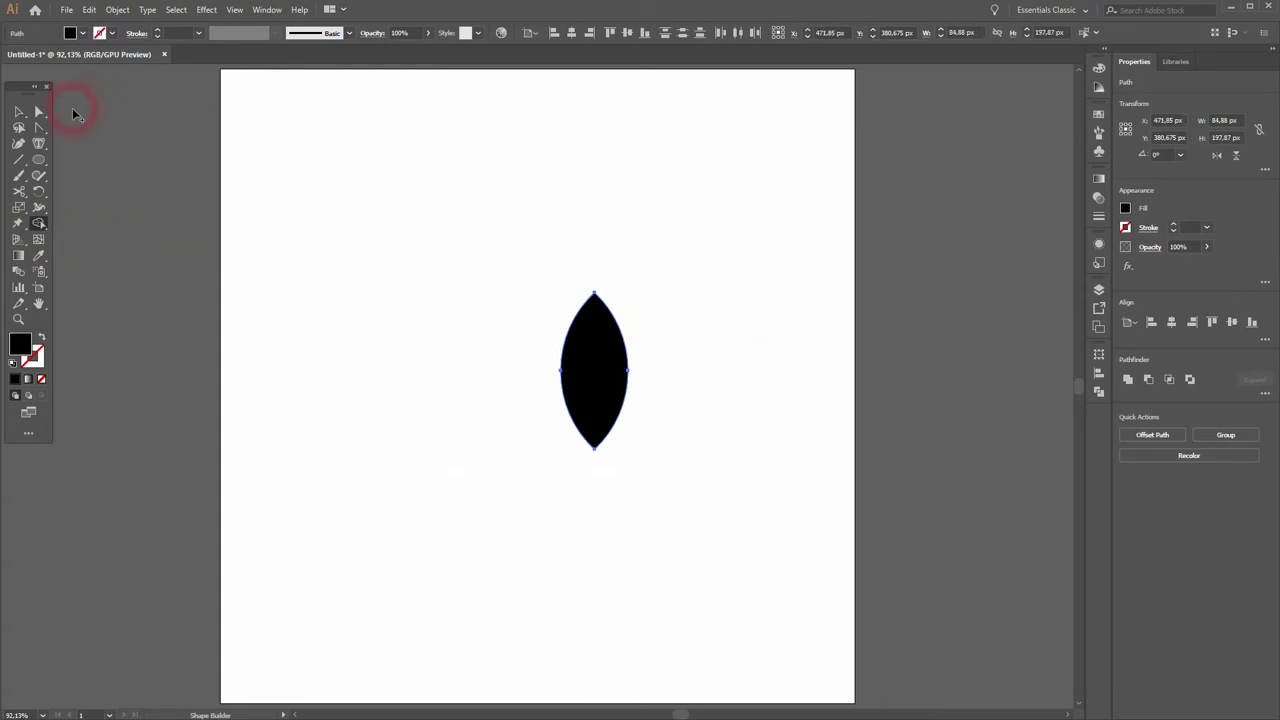
left_click(17, 114)
Step: Copy the lens, rotate the right lens to 120° and move it to the lower right
left_click_drag(615, 396, 503, 380)
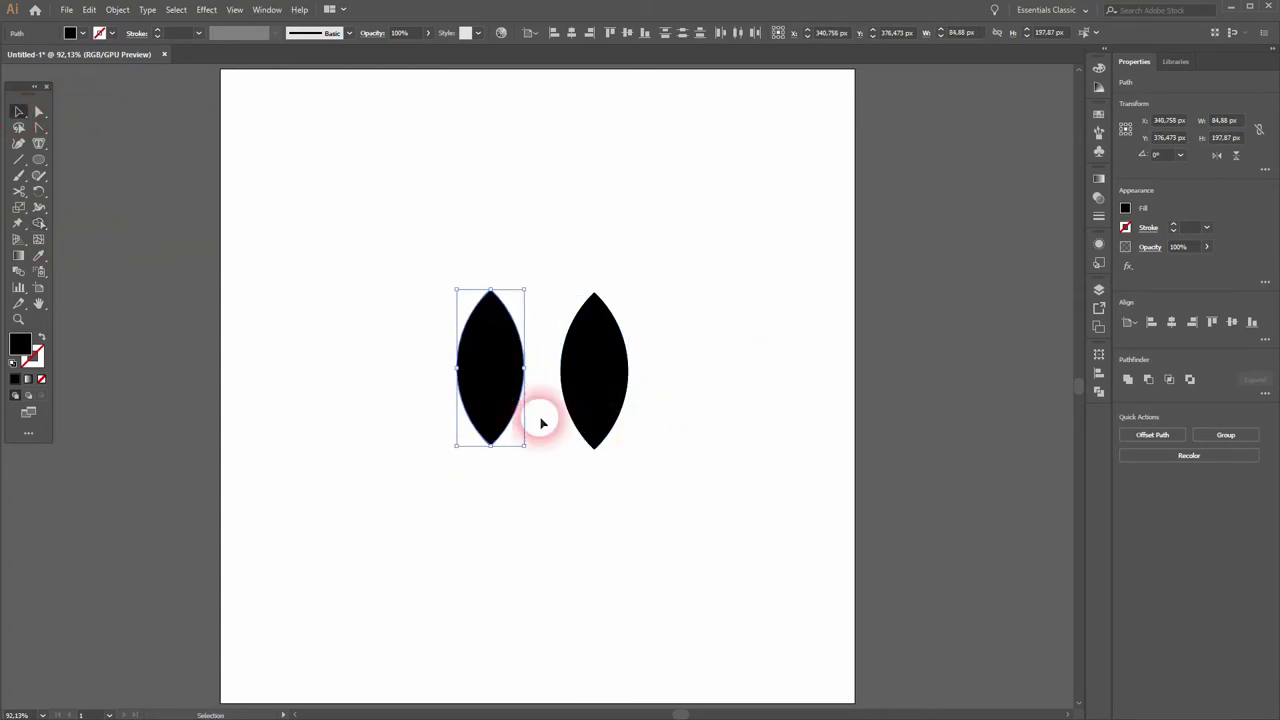
left_click(588, 402)
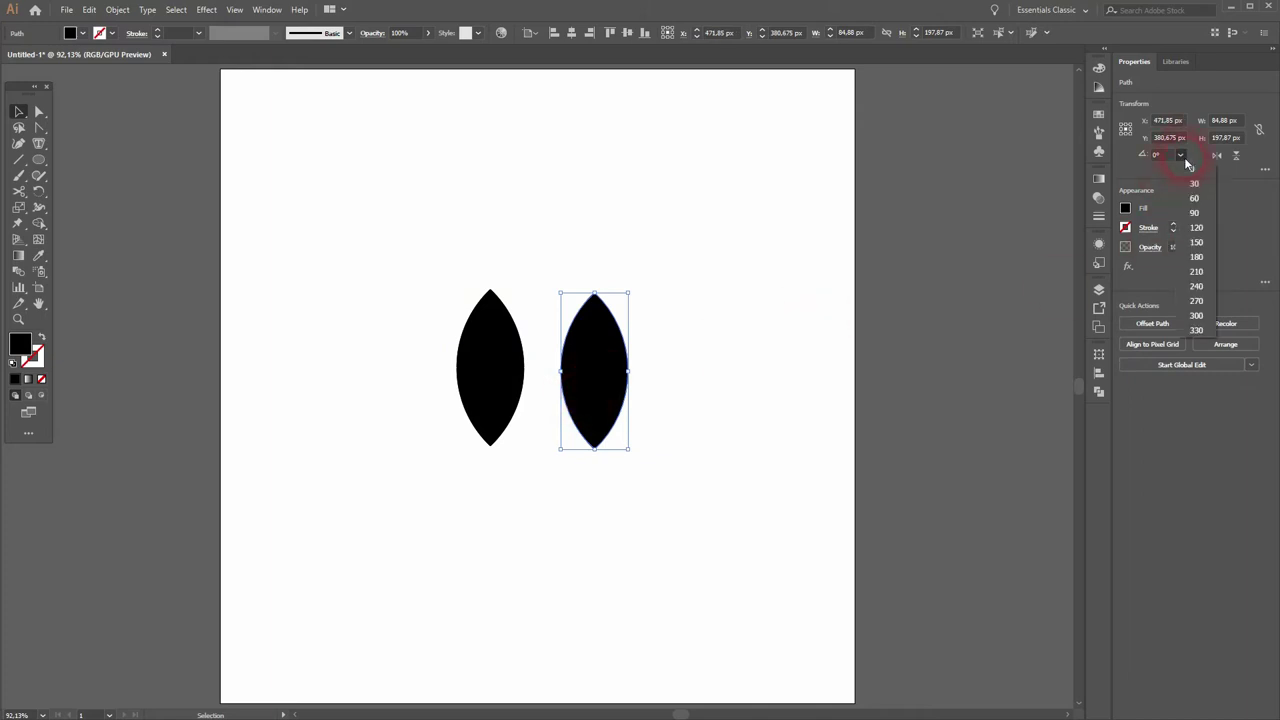
left_click(1200, 228)
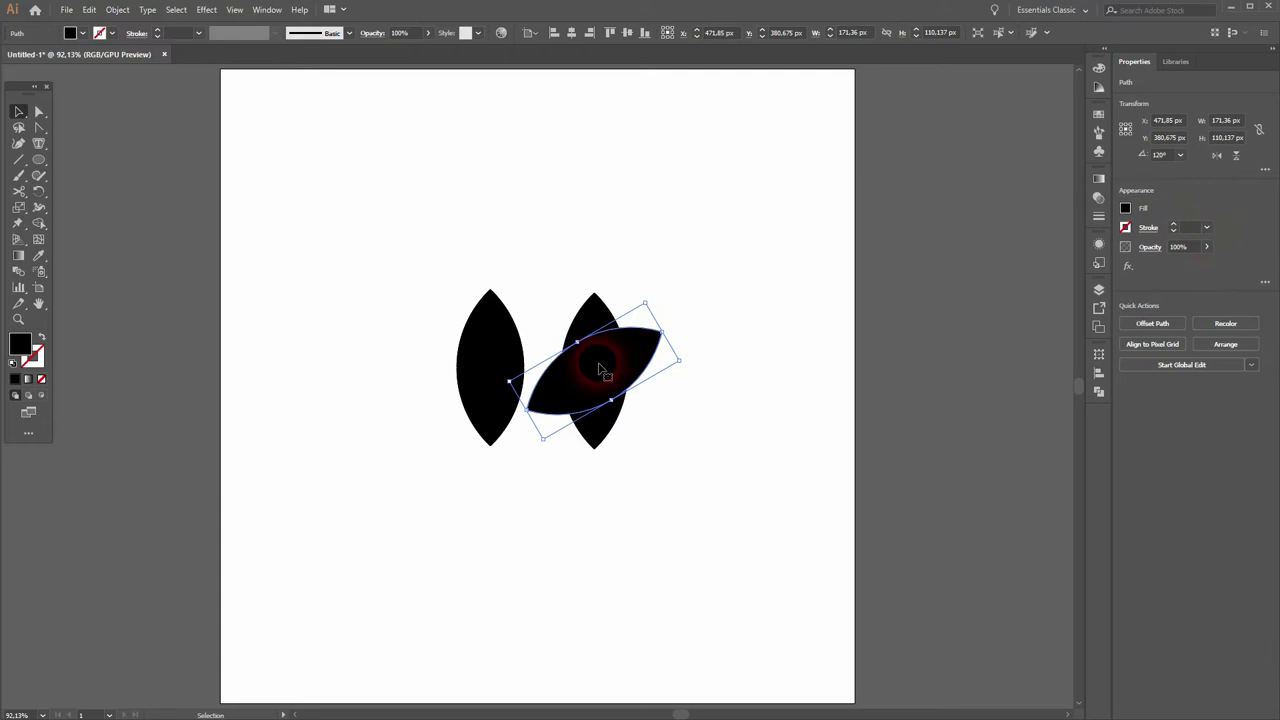
left_click_drag(594, 371, 729, 449)
left_click_drag(594, 366, 662, 413)
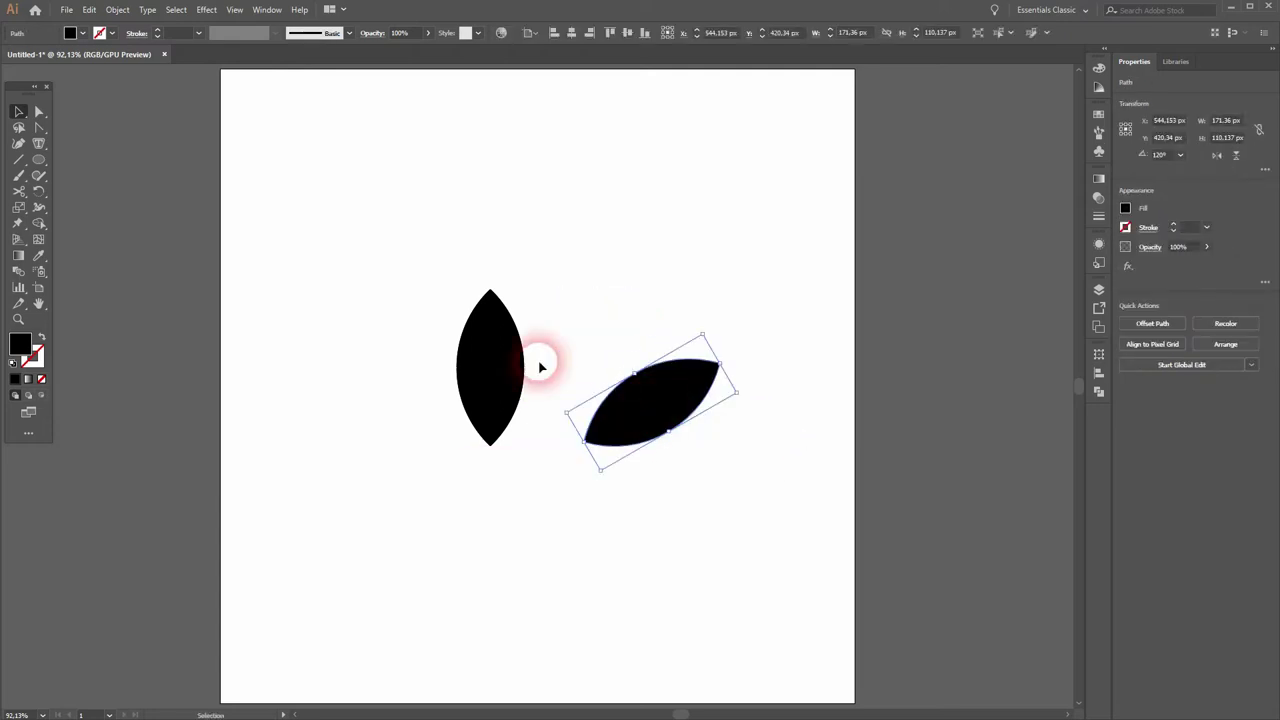
Step: Rotate the left lens to 240°, delete the leftover vertical lens, and join the leaves at their tips
left_click(509, 349)
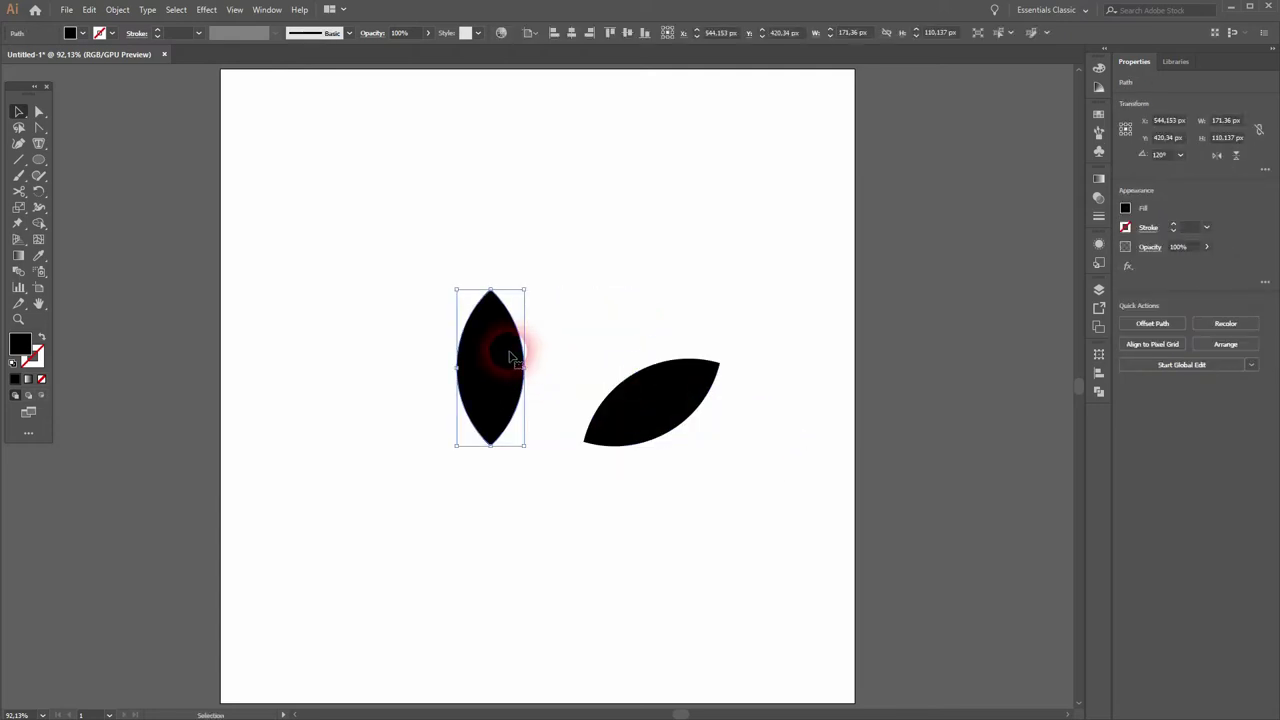
left_click(1148, 160)
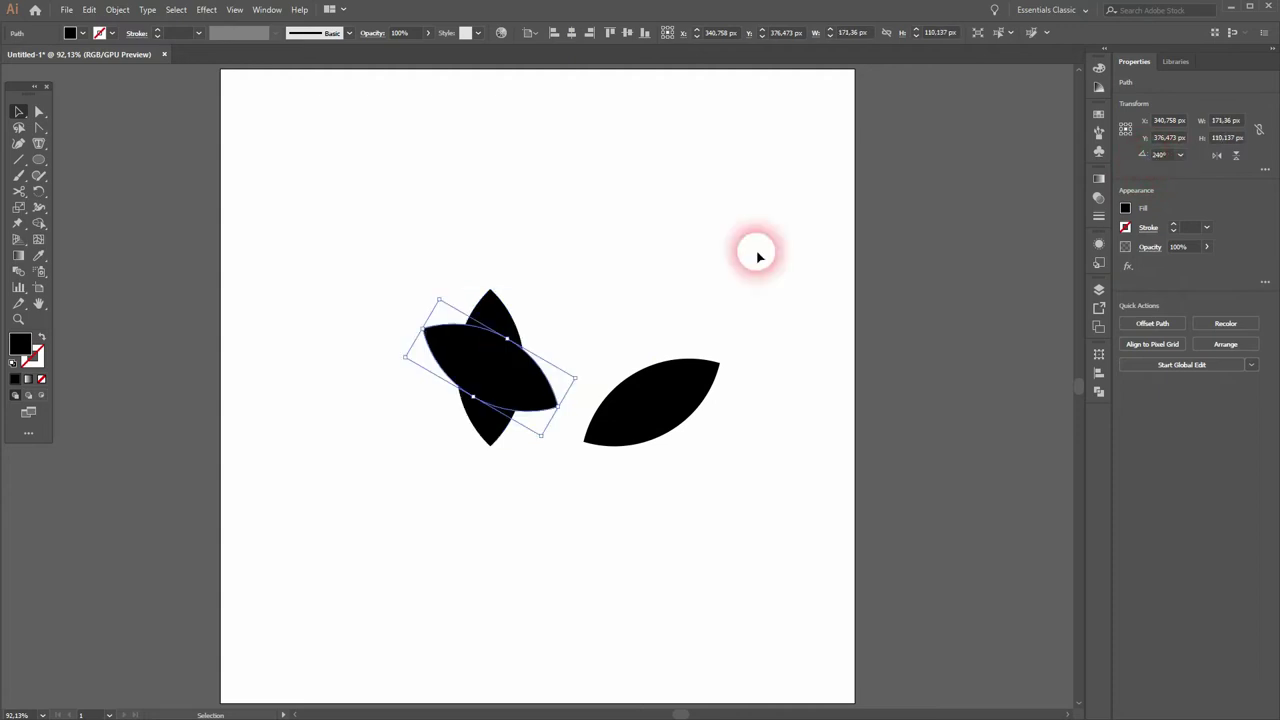
left_click(494, 302)
key("Delete")
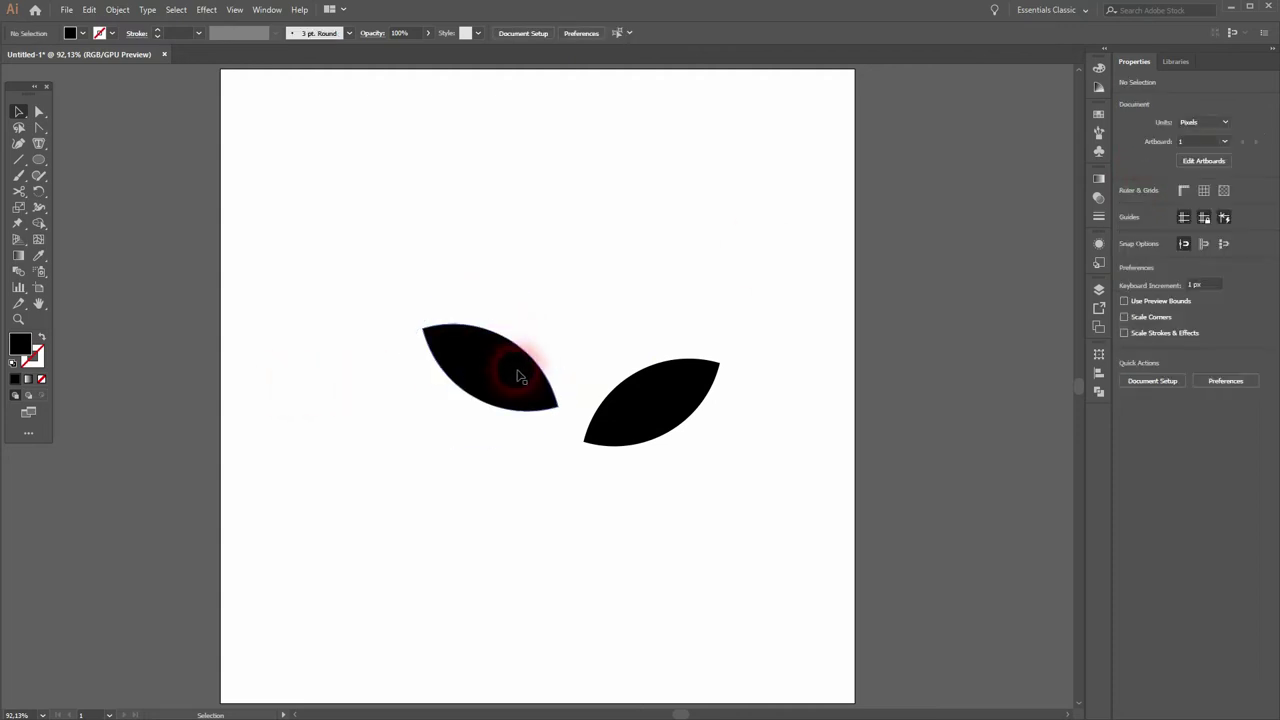
left_click_drag(520, 376, 537, 408)
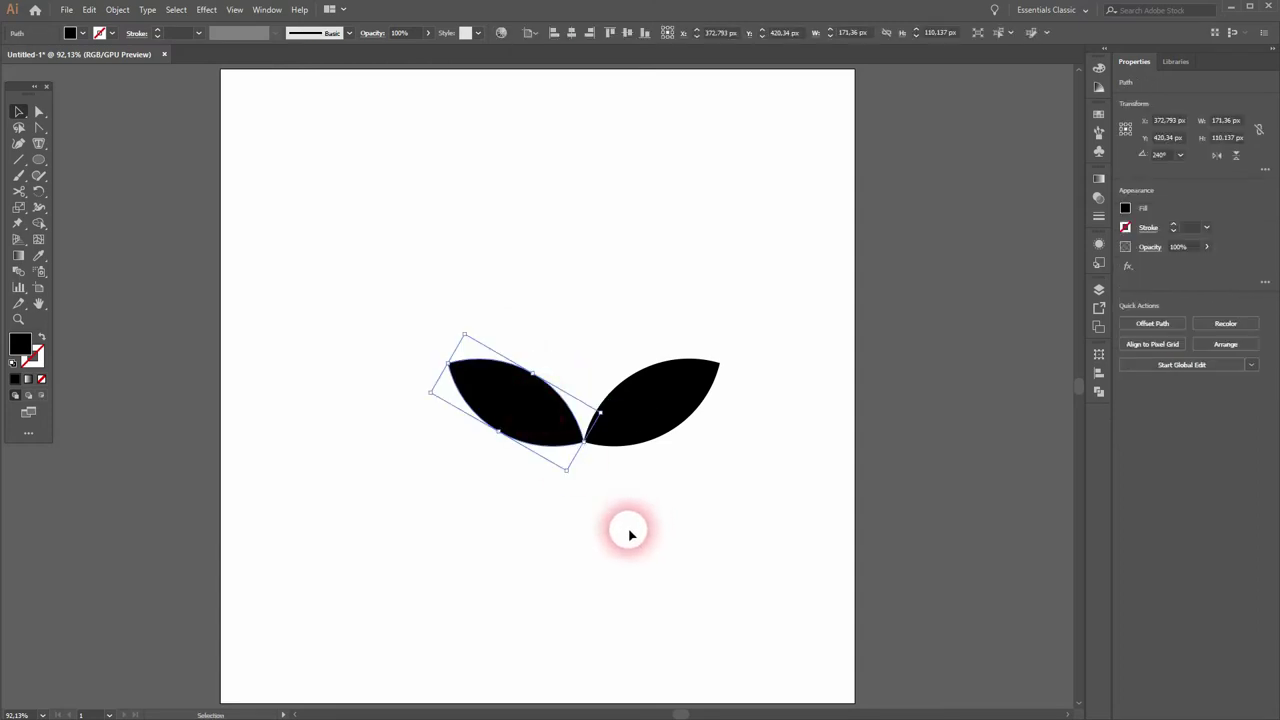
left_click(630, 535)
left_click(35, 181)
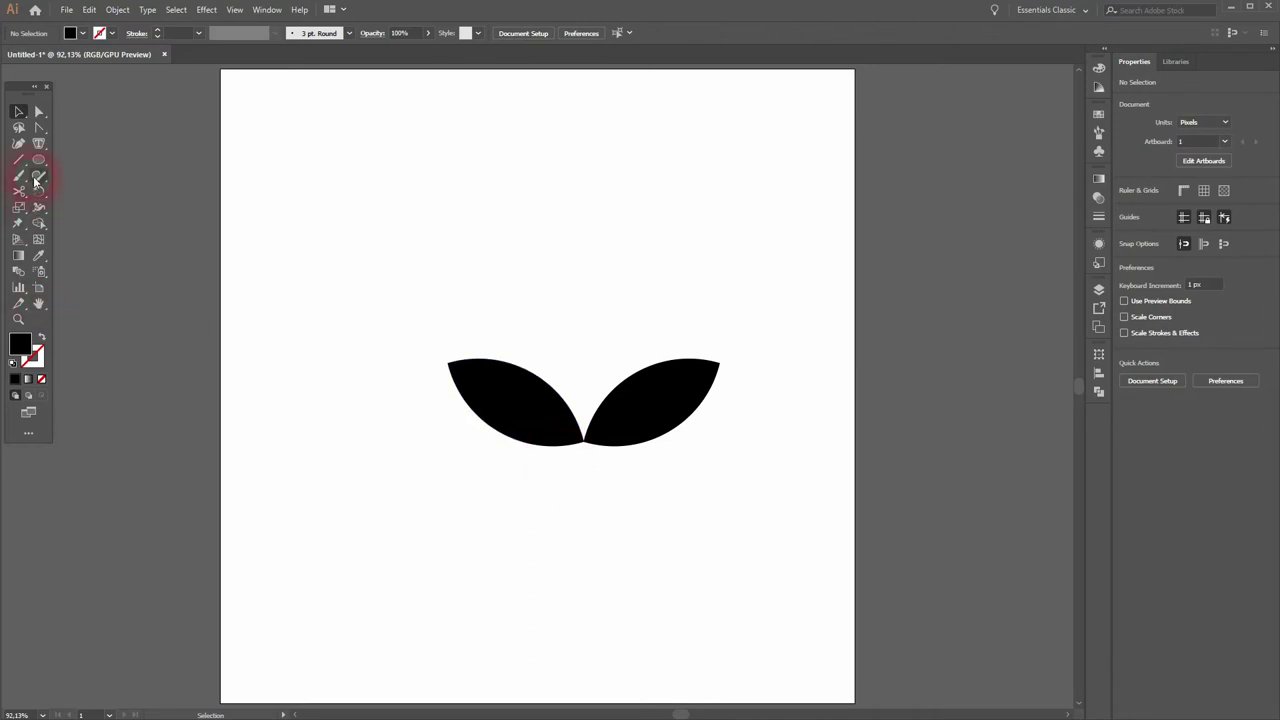
Step: Draw an outlined, unfilled circle above the leaves and a larger concentric circle around it
left_click(37, 161)
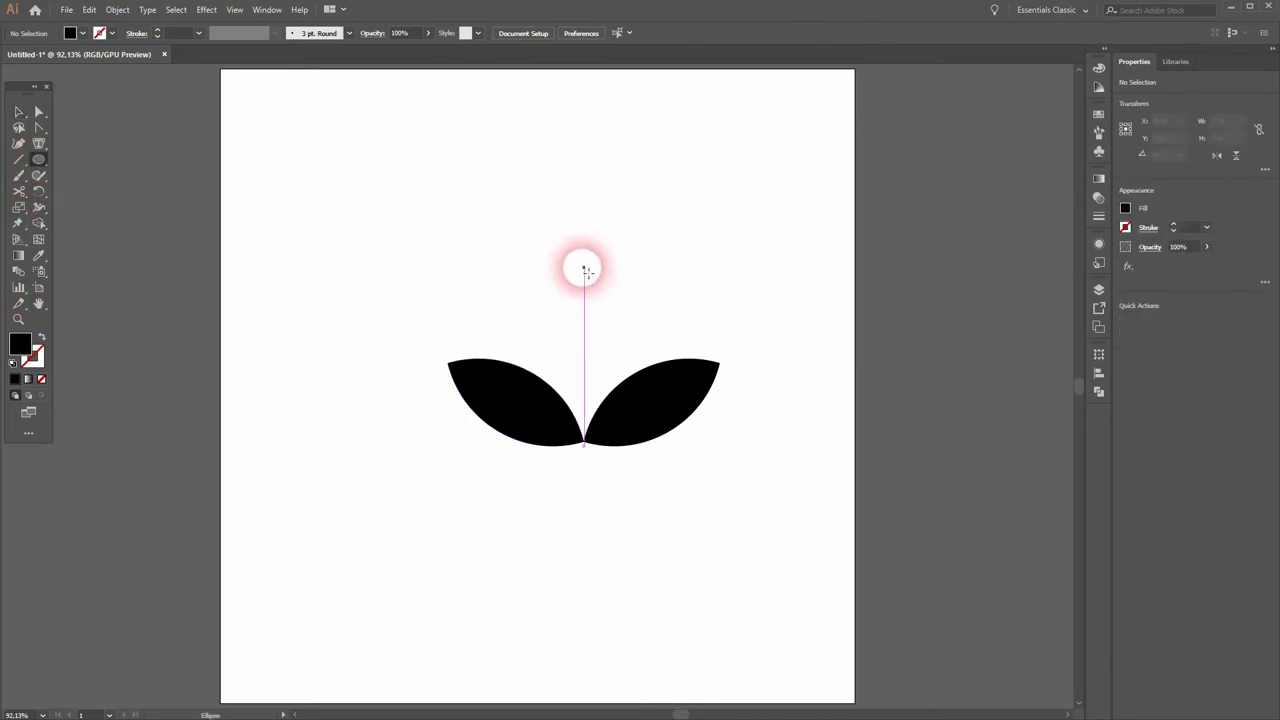
left_click_drag(586, 268, 610, 318)
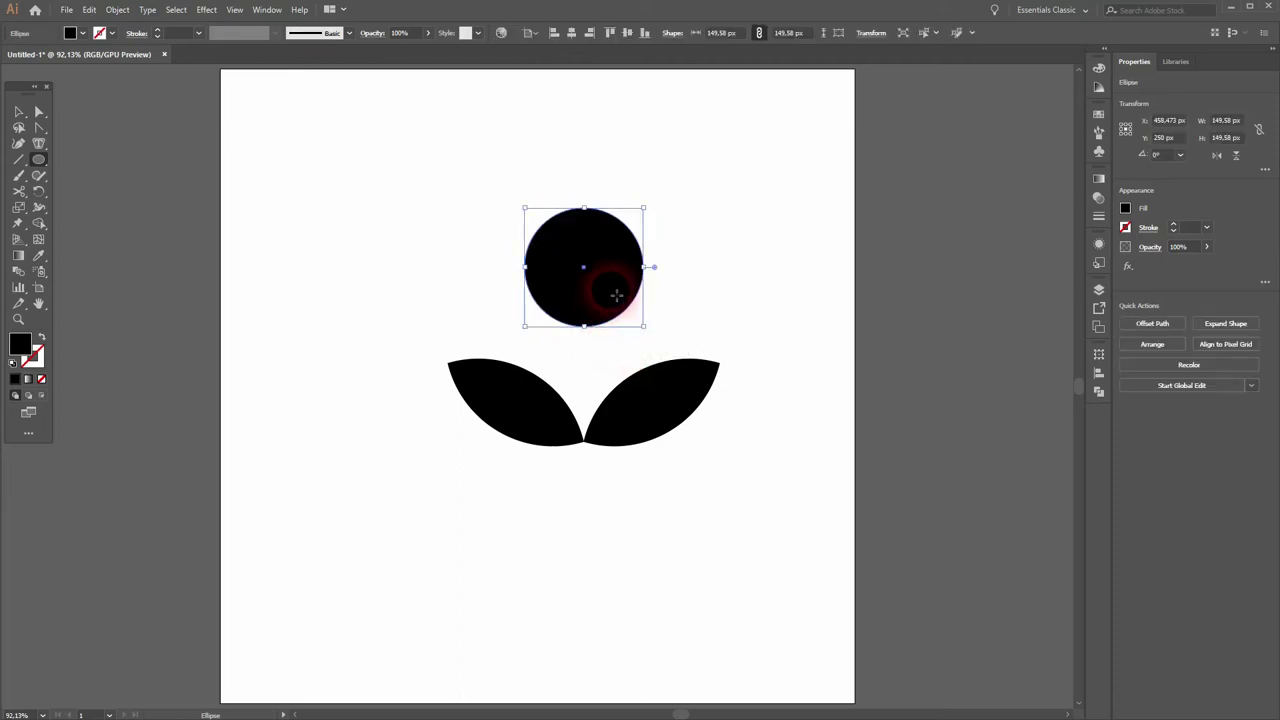
left_click(317, 177)
left_click(43, 343)
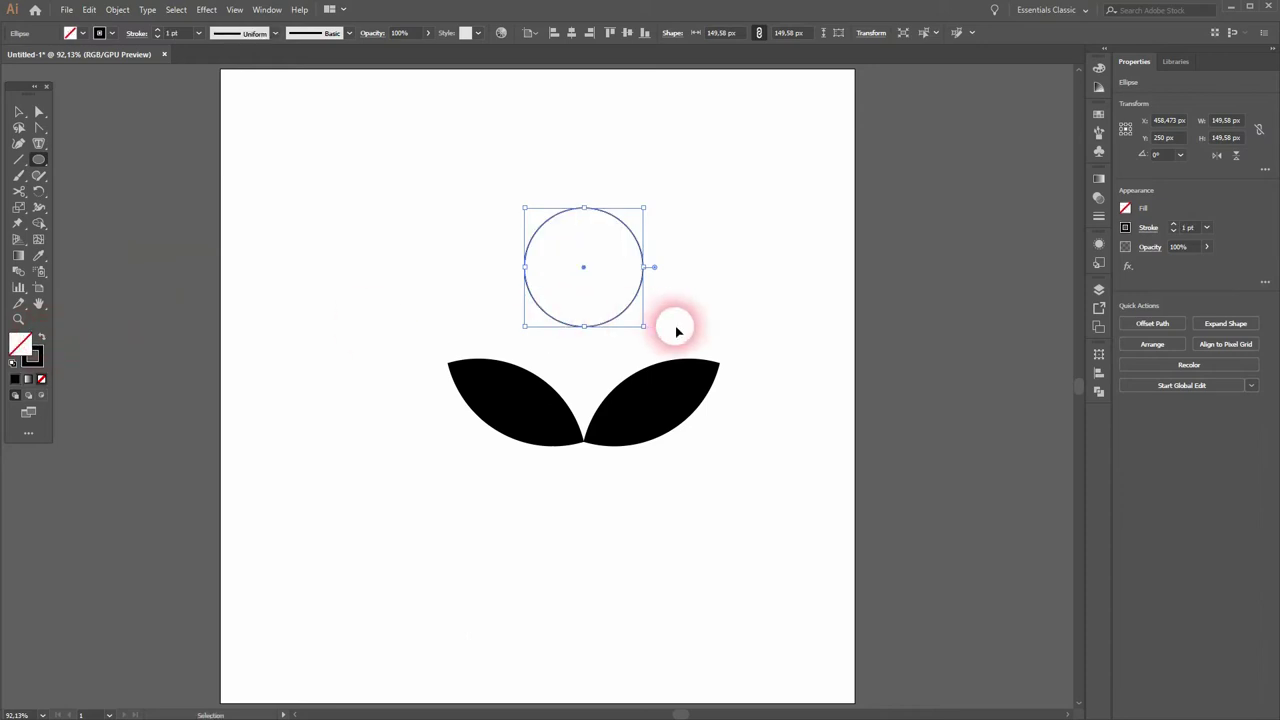
left_click_drag(645, 267, 672, 268)
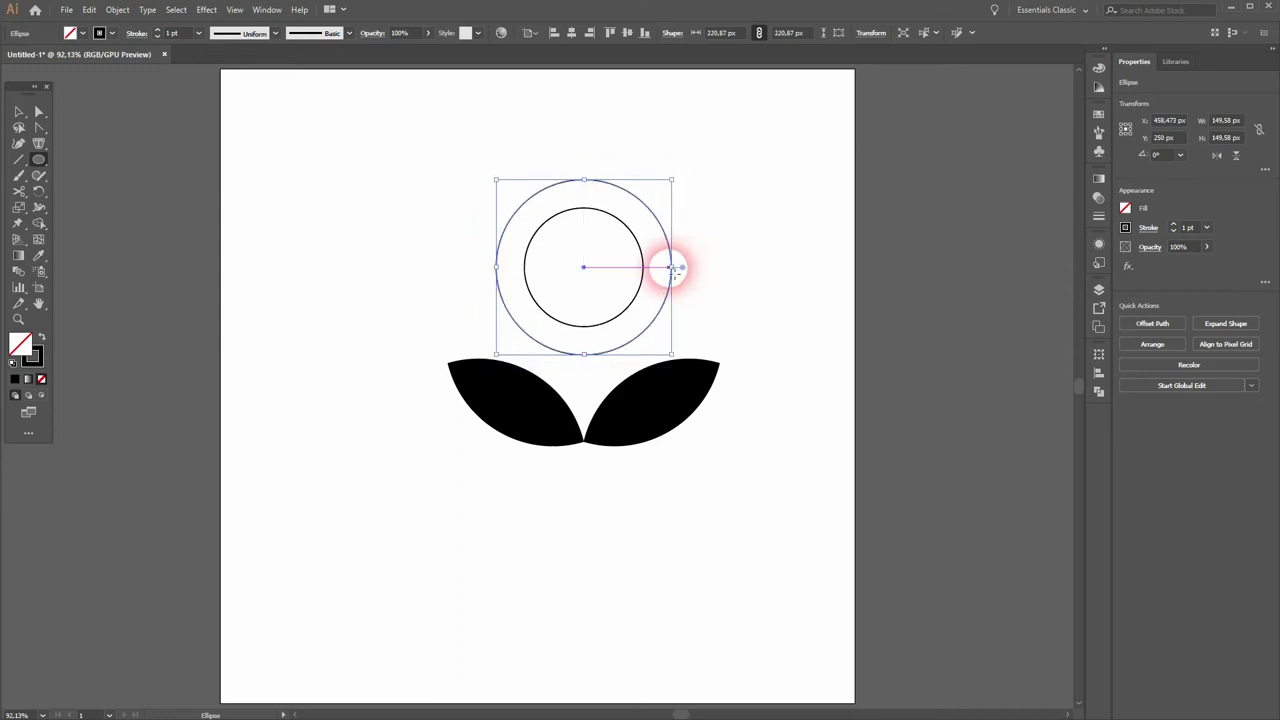
Step: Scale both concentric circles up together to about 150 px and 243 px wide
key("v")
left_click_drag(714, 209, 602, 298)
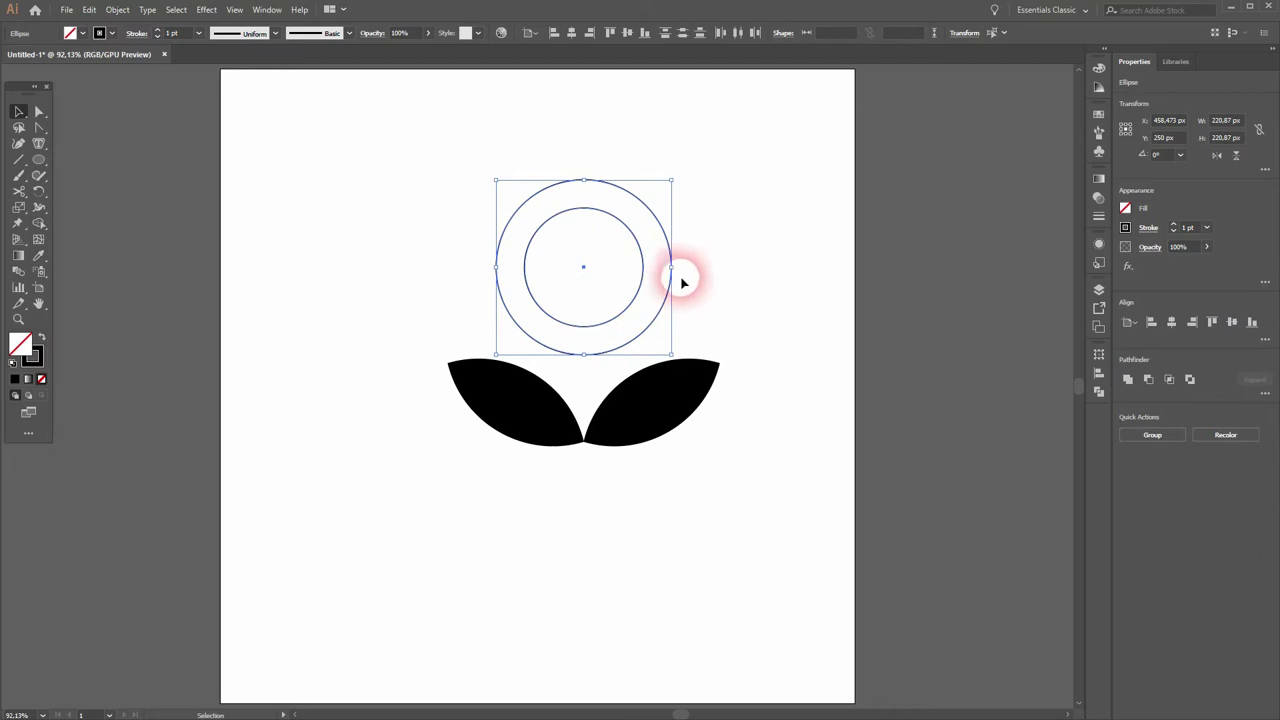
left_click_drag(678, 272, 686, 273)
left_click(760, 309)
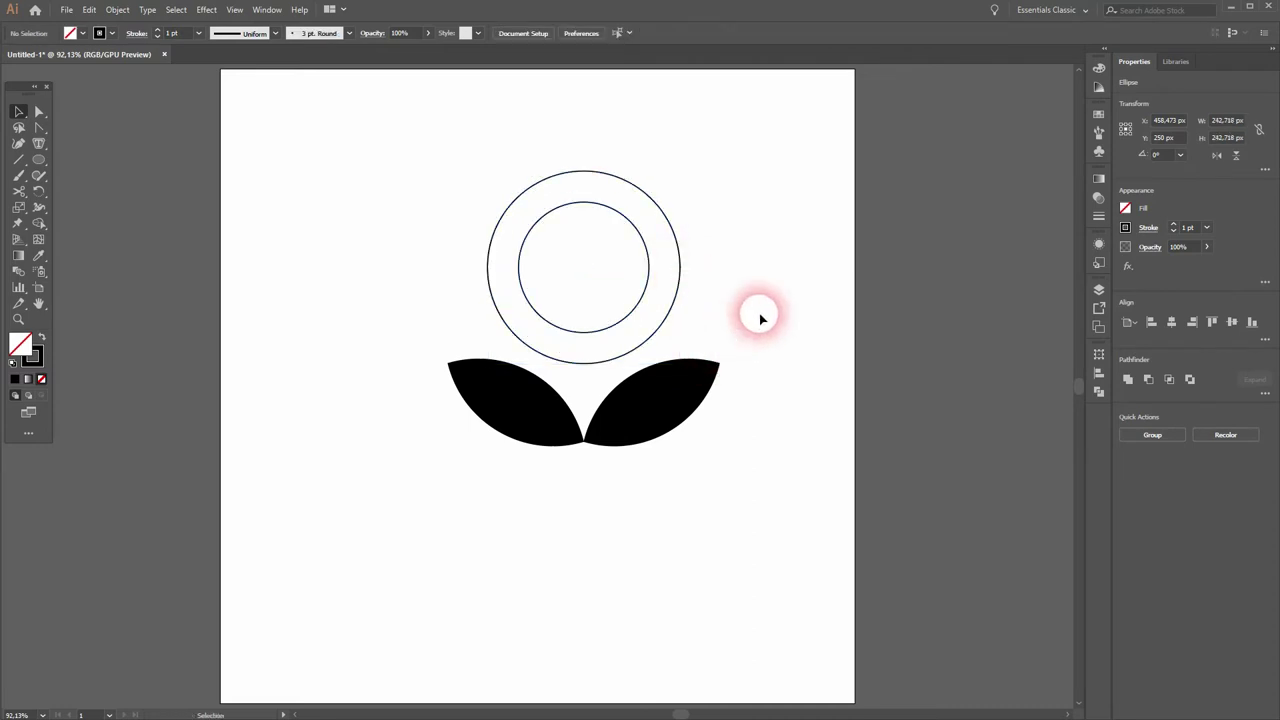
Step: Draw a small circle on the inner circle's top anchor and check its placement in Outline view
left_click(39, 159)
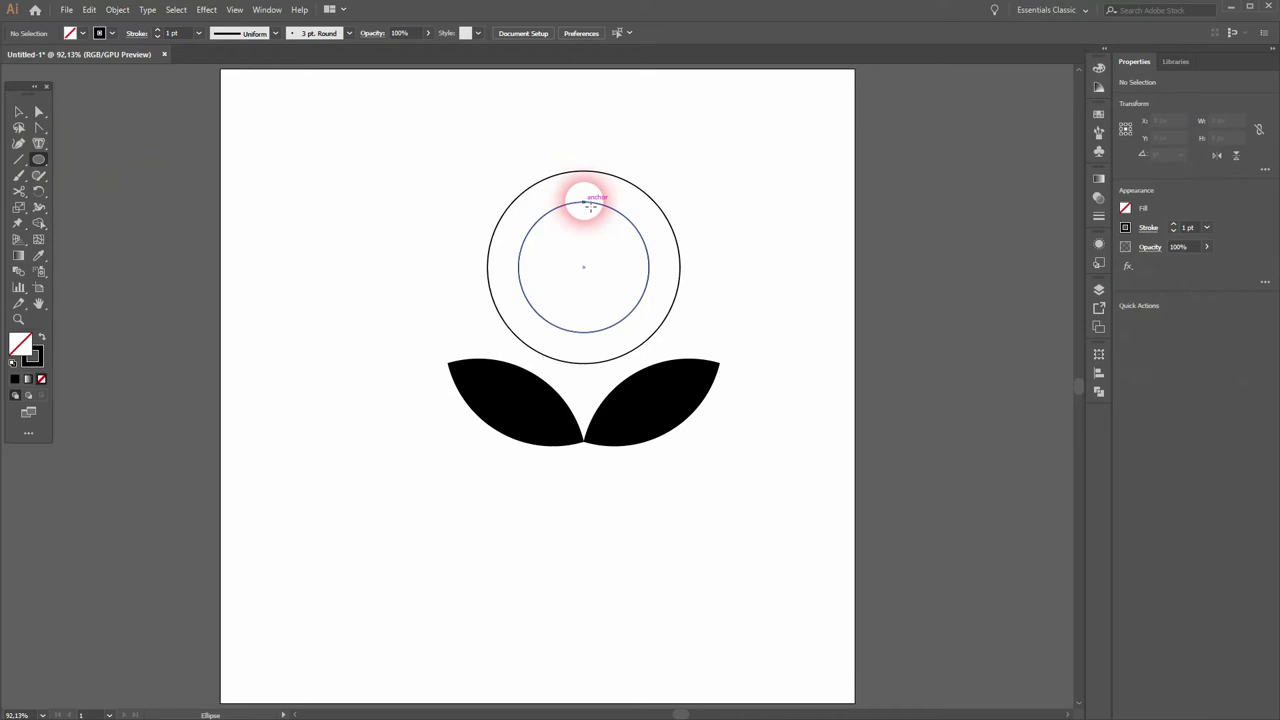
mouse_move(587, 201)
left_mouse_down()
mouse_move(603, 152)
mouse_move(594, 177)
mouse_move(618, 150)
mouse_move(586, 163)
mouse_move(595, 177)
mouse_move(614, 160)
left_mouse_up()
scroll(589, 206, "up", 5)
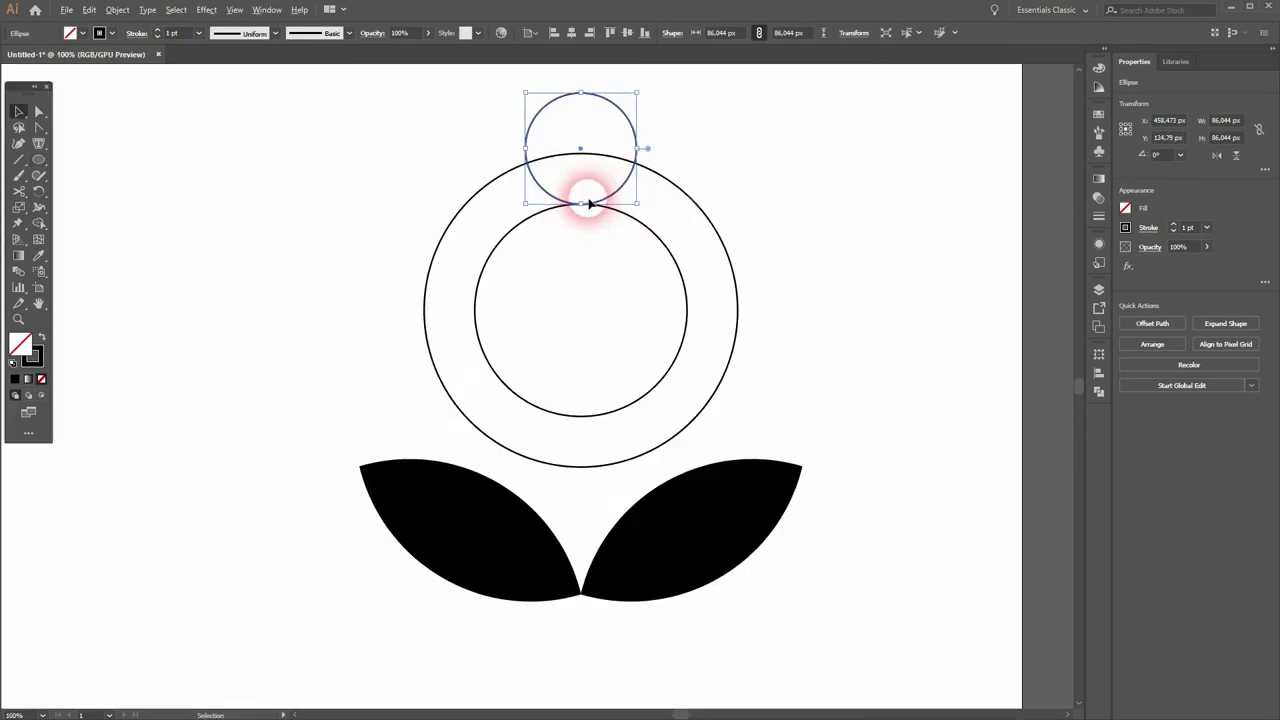
key("ctrl+y")
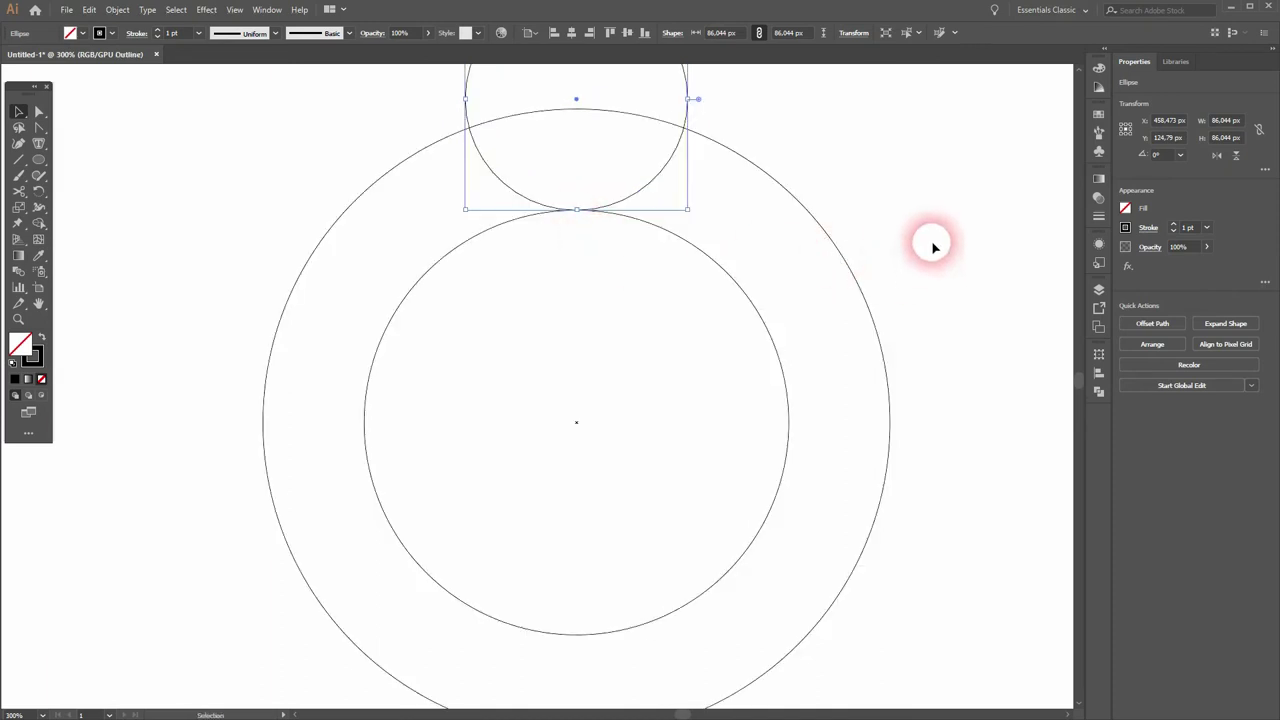
left_click(929, 243)
scroll(583, 227, "up", 3)
scroll(582, 226, "up", 2)
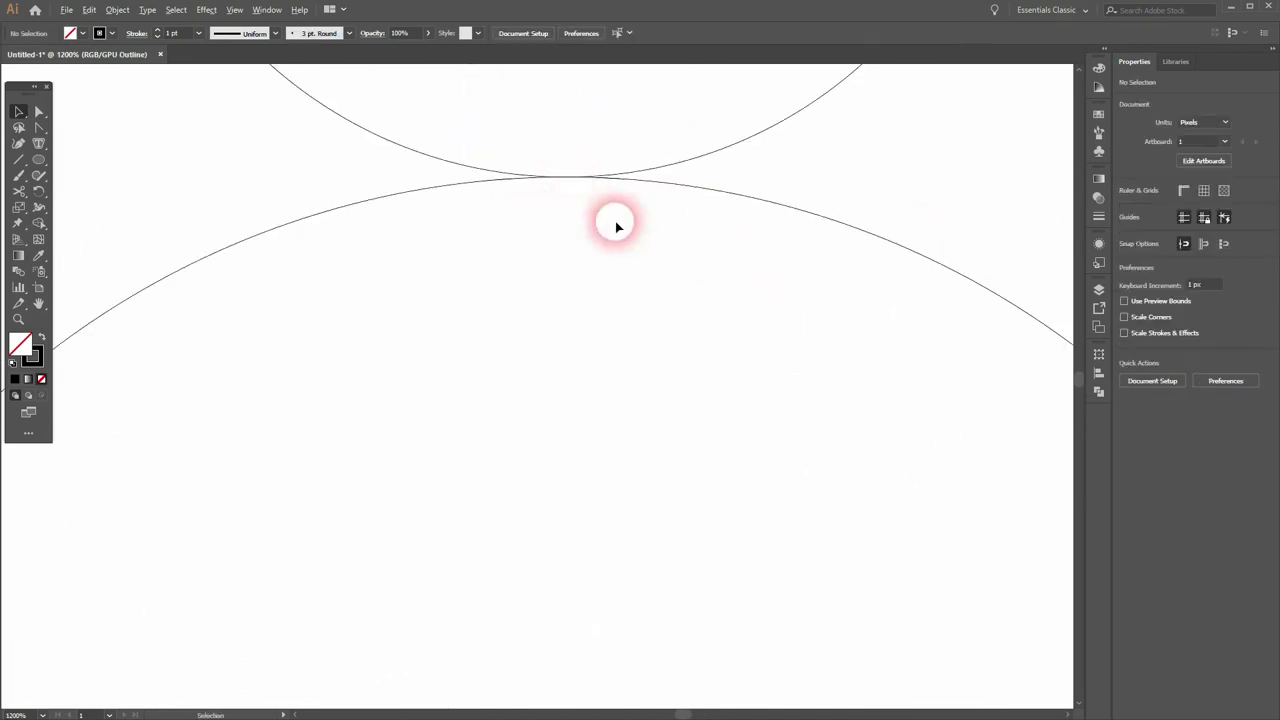
scroll(674, 283, "down", 4)
key("ctrl+y")
scroll(677, 288, "down", 2)
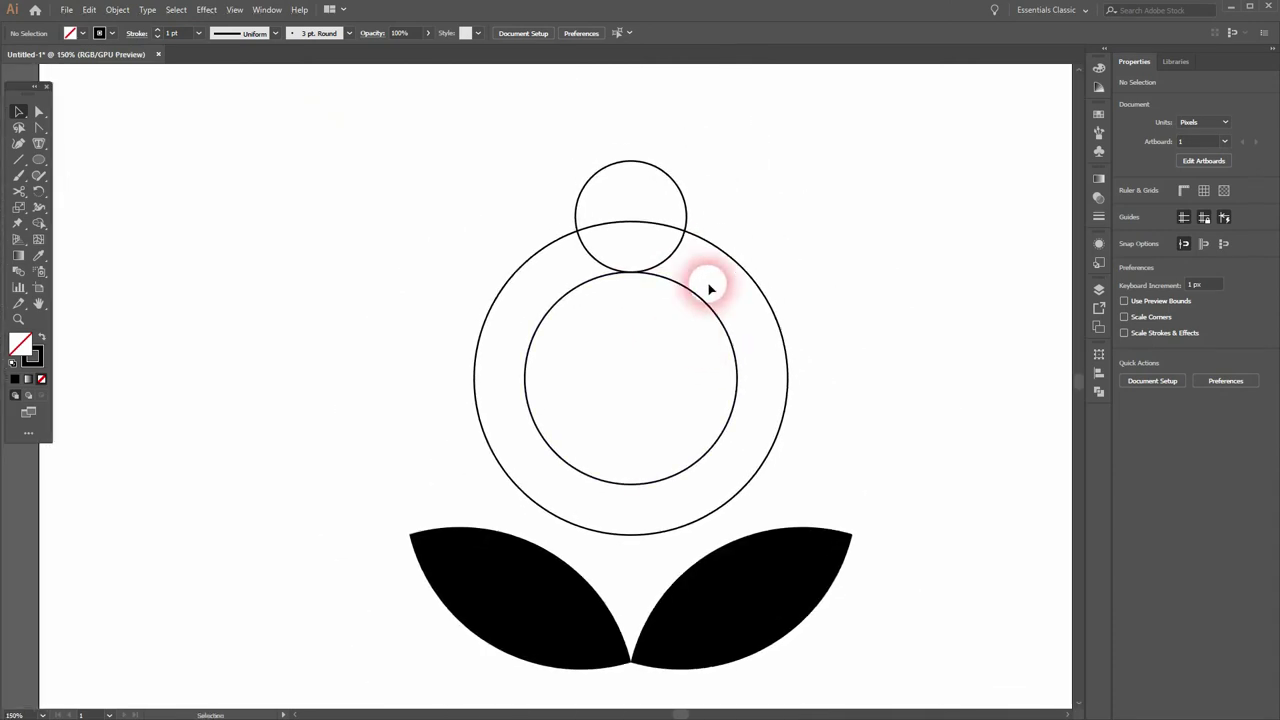
Step: Resize the small top circle to about 80.6 px wide
left_click(682, 190)
left_click_drag(632, 162, 643, 186)
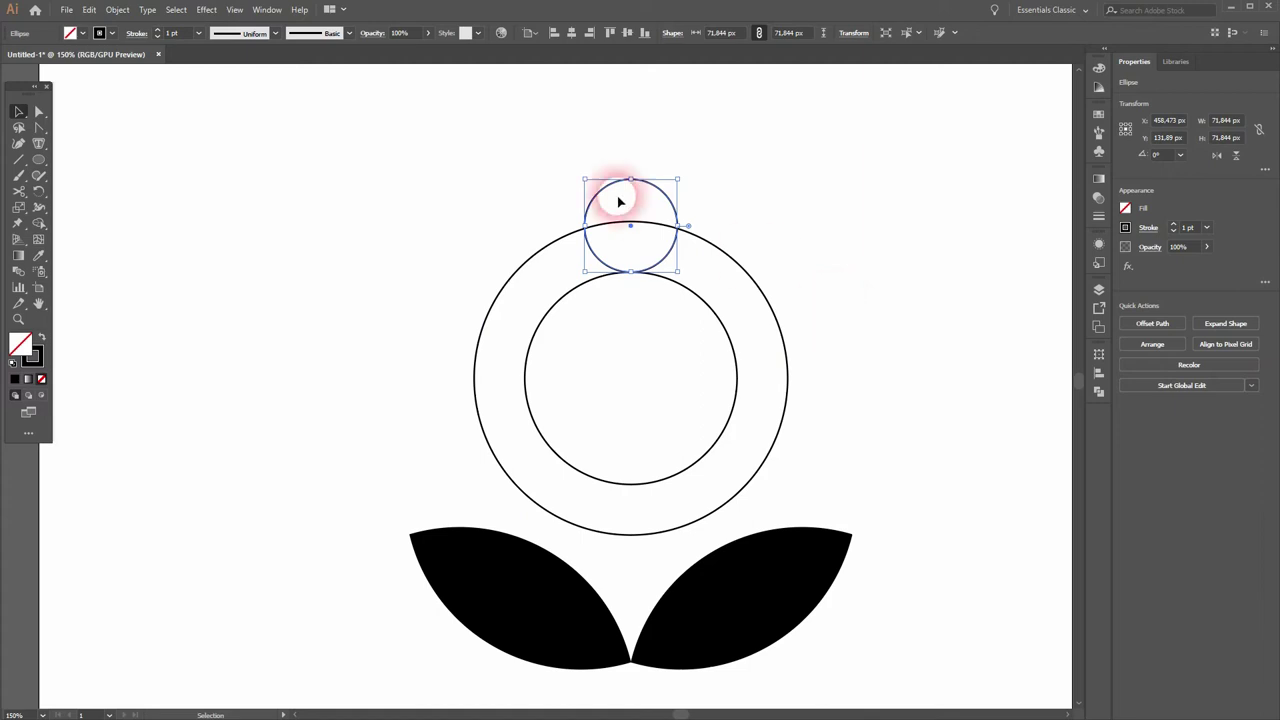
mouse_move(631, 179)
left_mouse_down()
mouse_move(634, 155)
mouse_move(640, 174)
left_mouse_up()
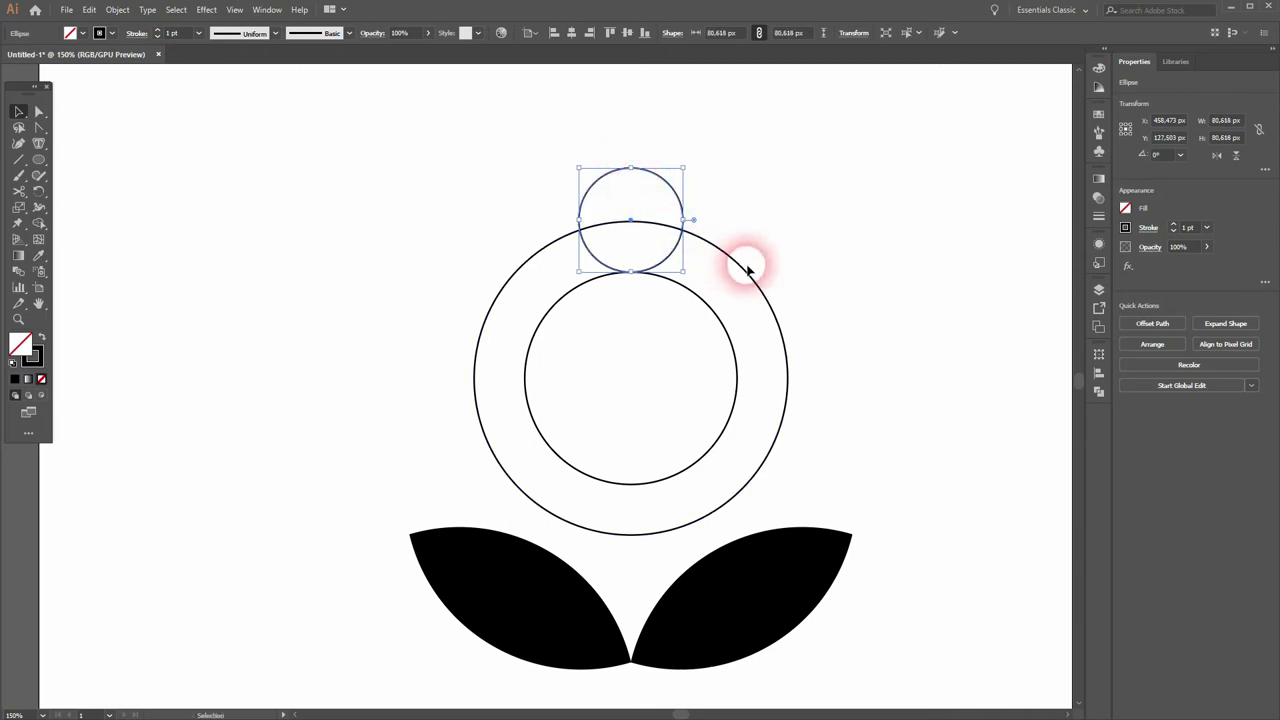
key("r")
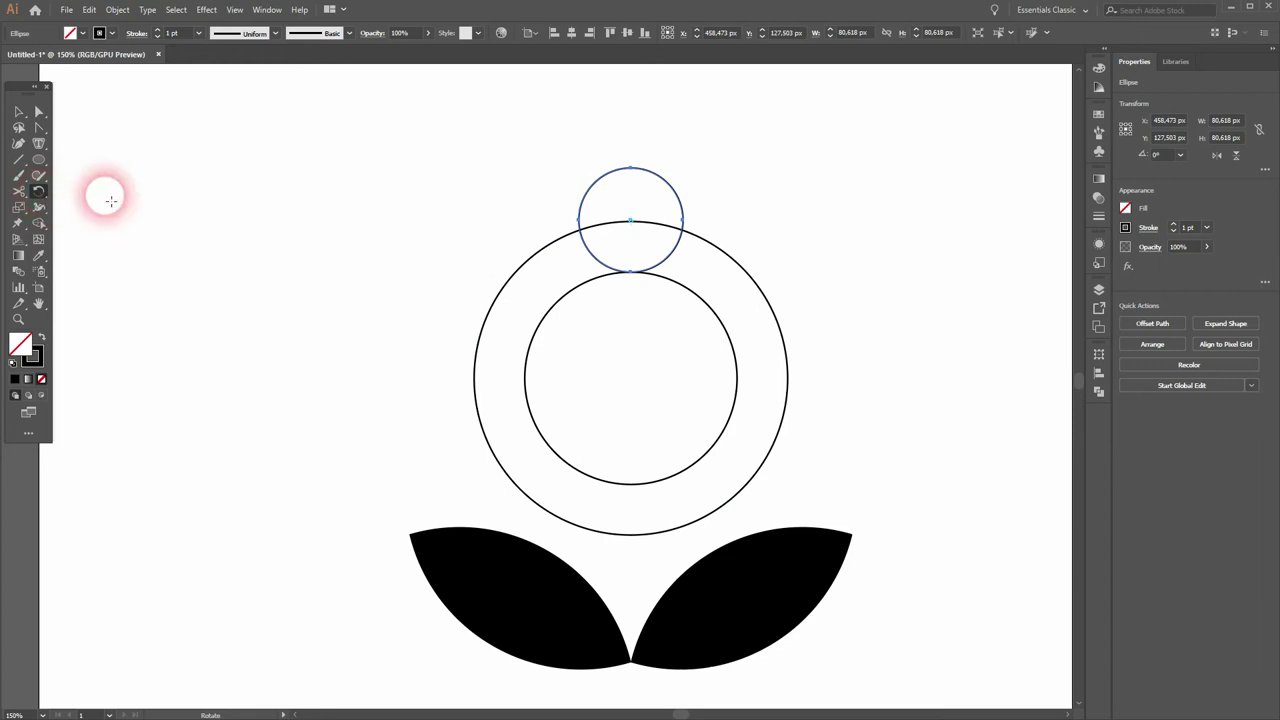
Step: Rotate-copy the small circle 45° around the ring's centre, then repeat the transform three times
left_click(630, 381, "alt")
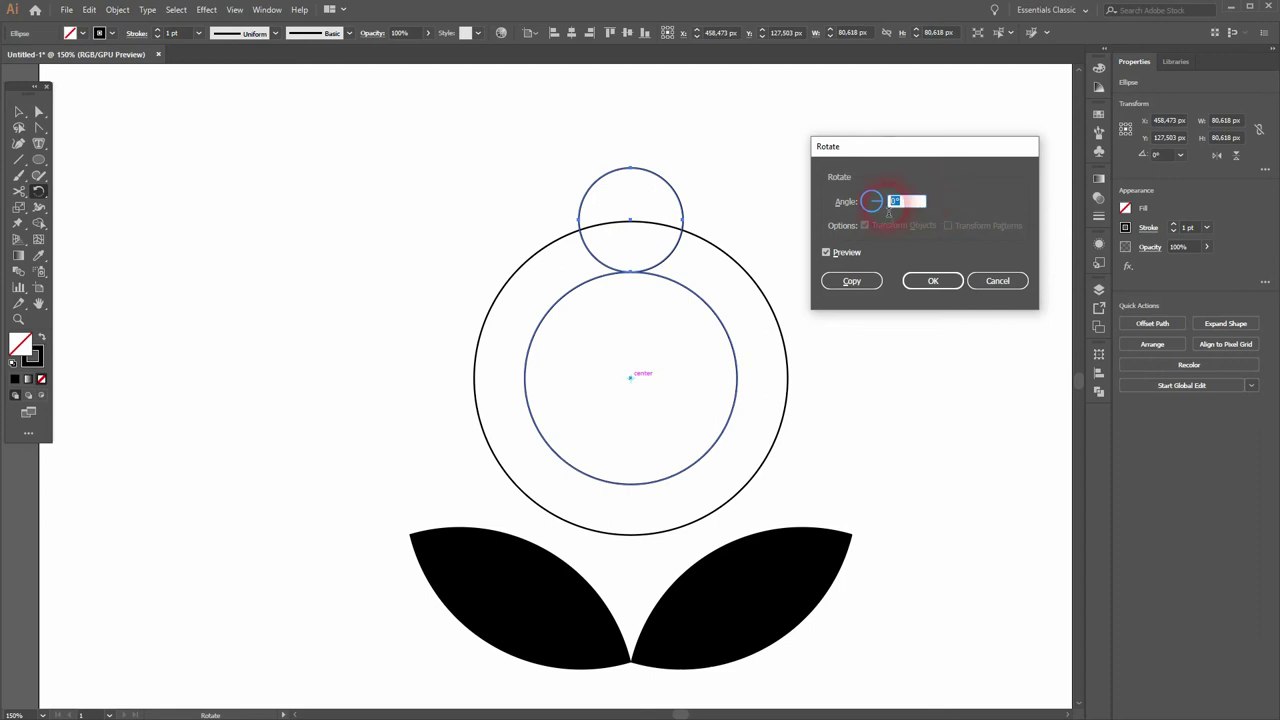
type("360/8")
left_click(851, 282)
key("ctrl+d")
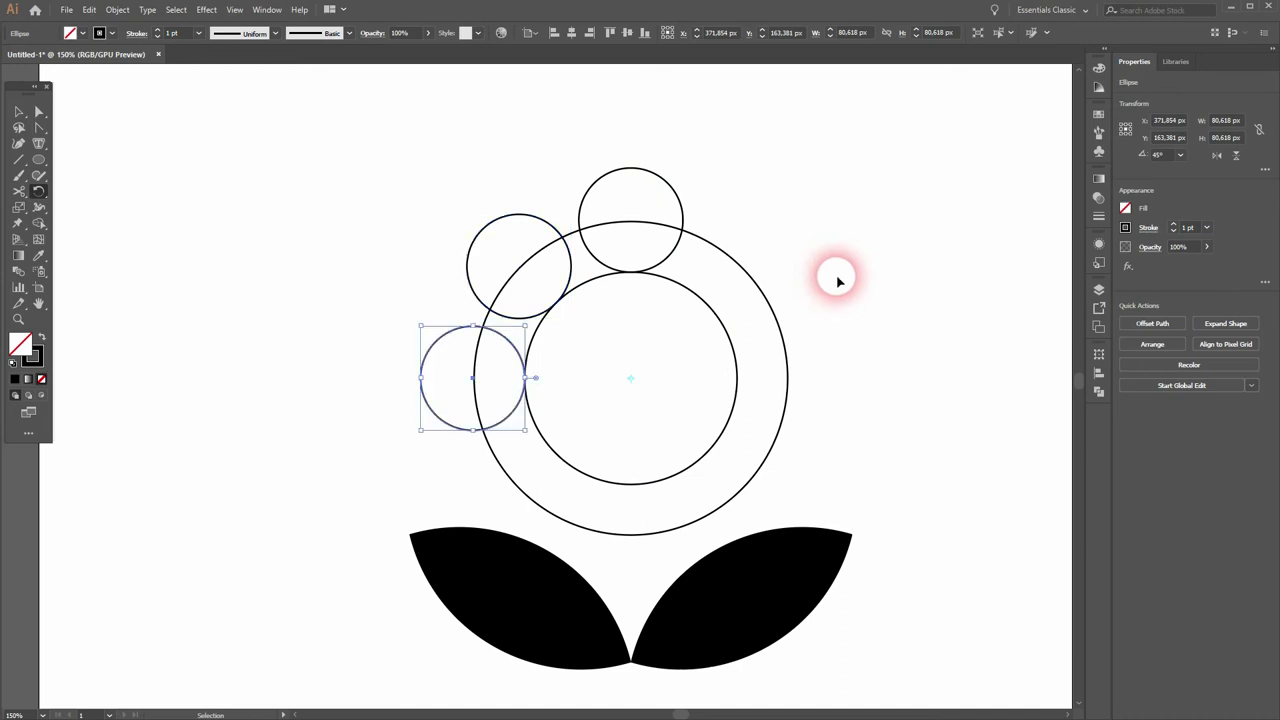
key("ctrl+d")
key("ctrl+d")
key("ctrl+d")
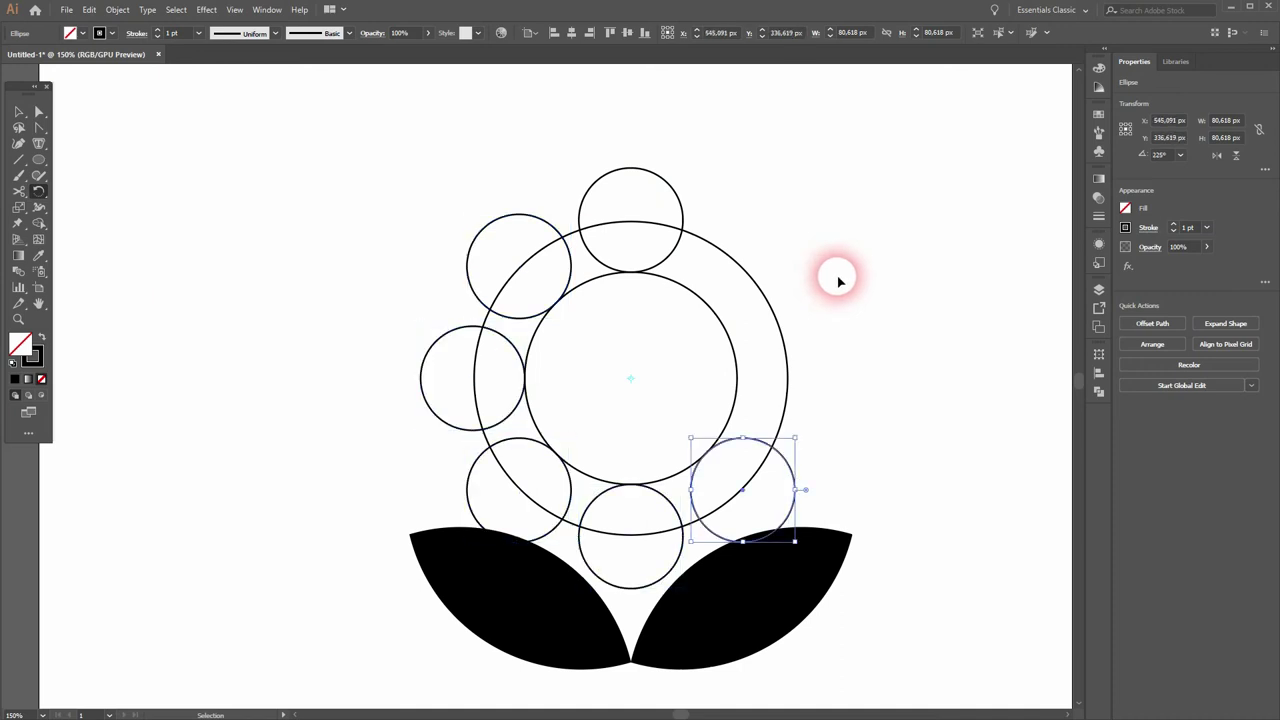
key("ctrl+d")
key("ctrl+d")
Step: Nudge both leaves slightly lower
left_click(19, 112)
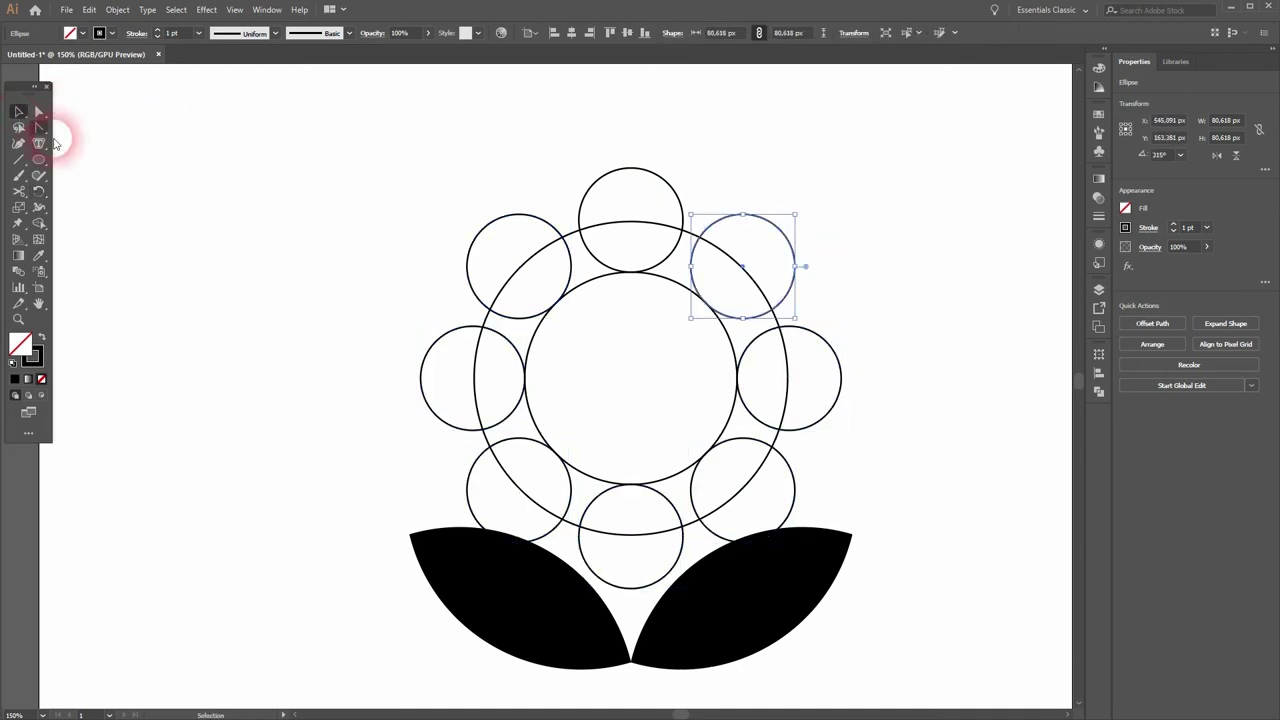
left_click_drag(421, 689, 716, 641)
key("Down")
key("Down")
key("Down")
key("Down")
key("Down")
key("Down")
key("Down")
key("Down")
key("Down")
key("Down")
key("Down")
key("Down")
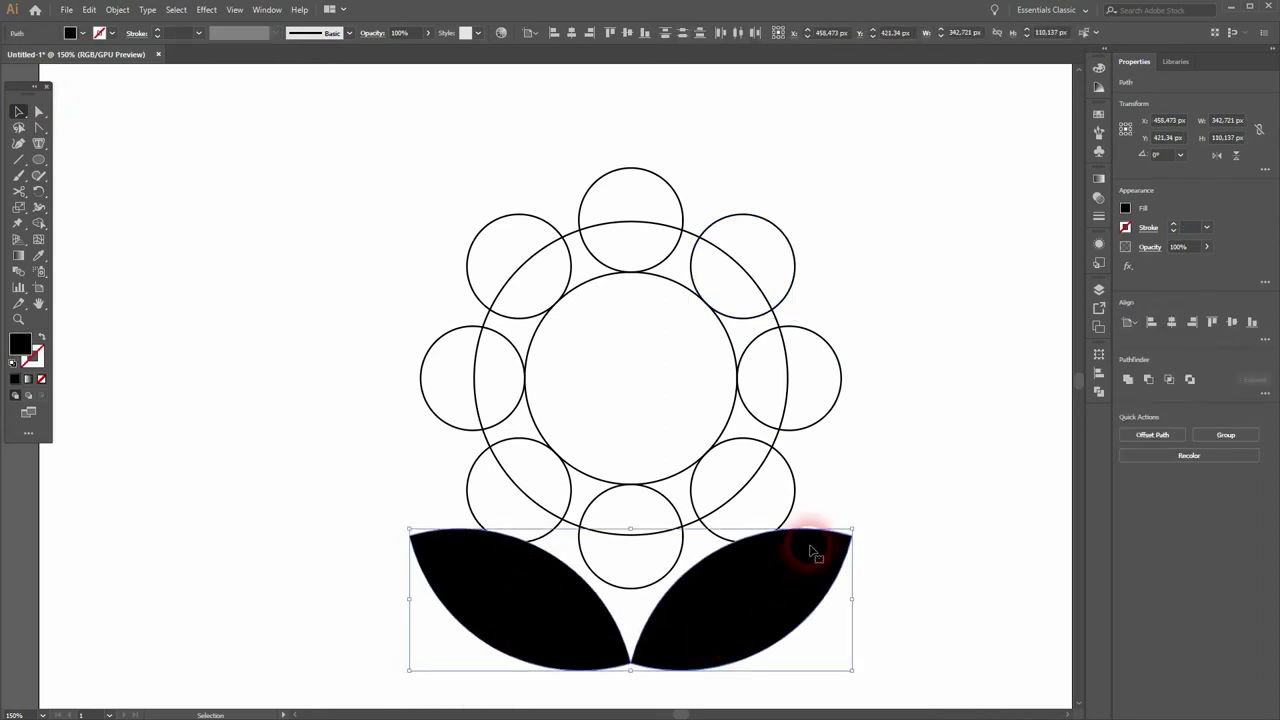
key("Up")
key("Up")
key("Up")
key("Up")
key("Up")
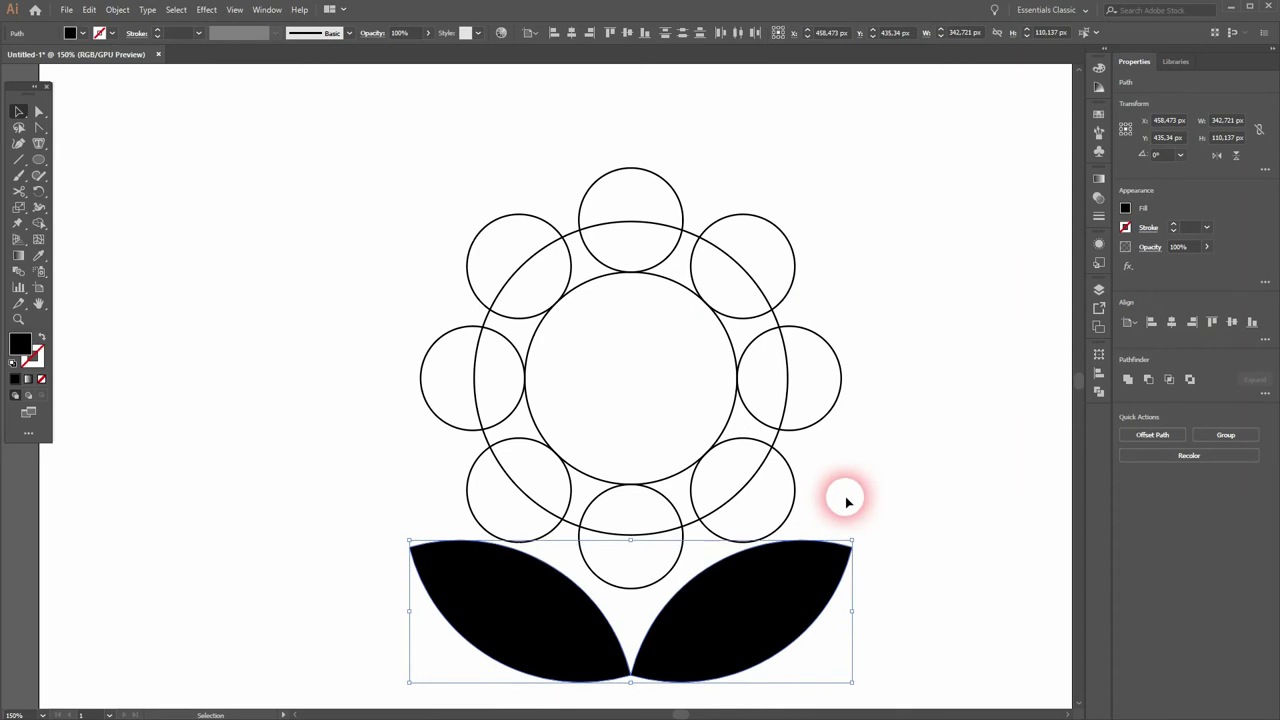
left_click(866, 485)
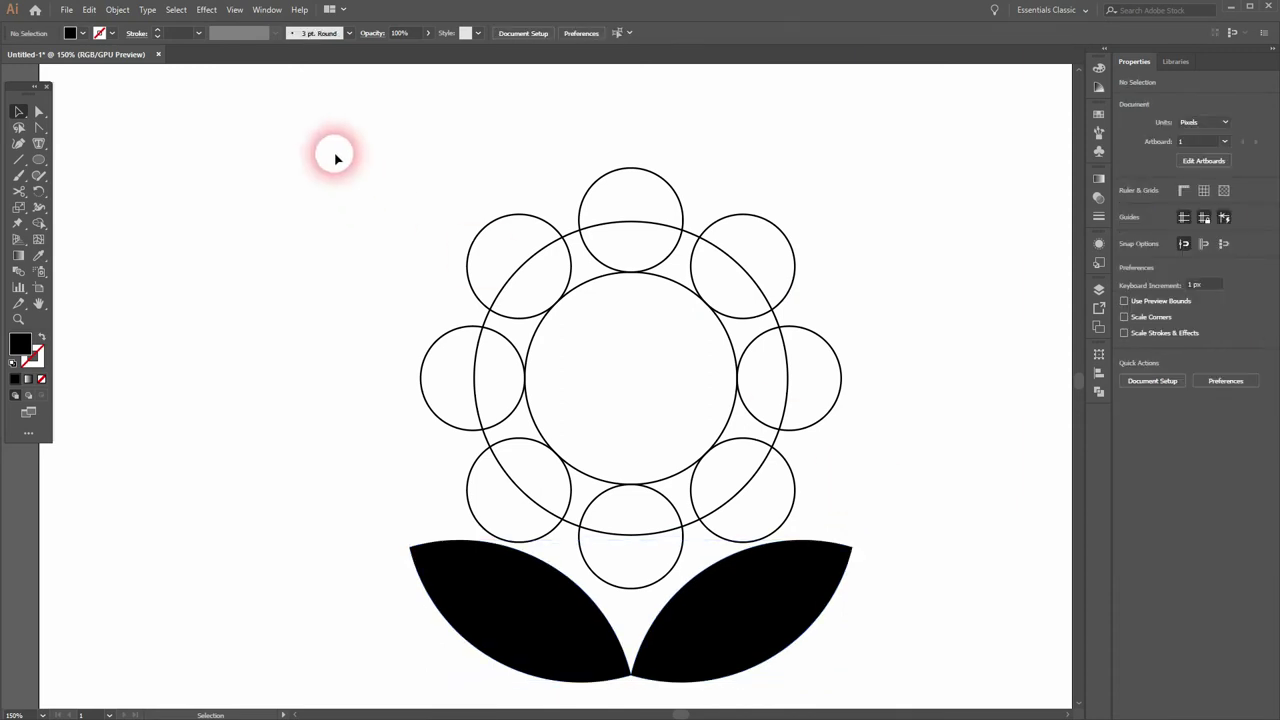
Step: Give all the artwork a black fill with no stroke
key("ctrl+a")
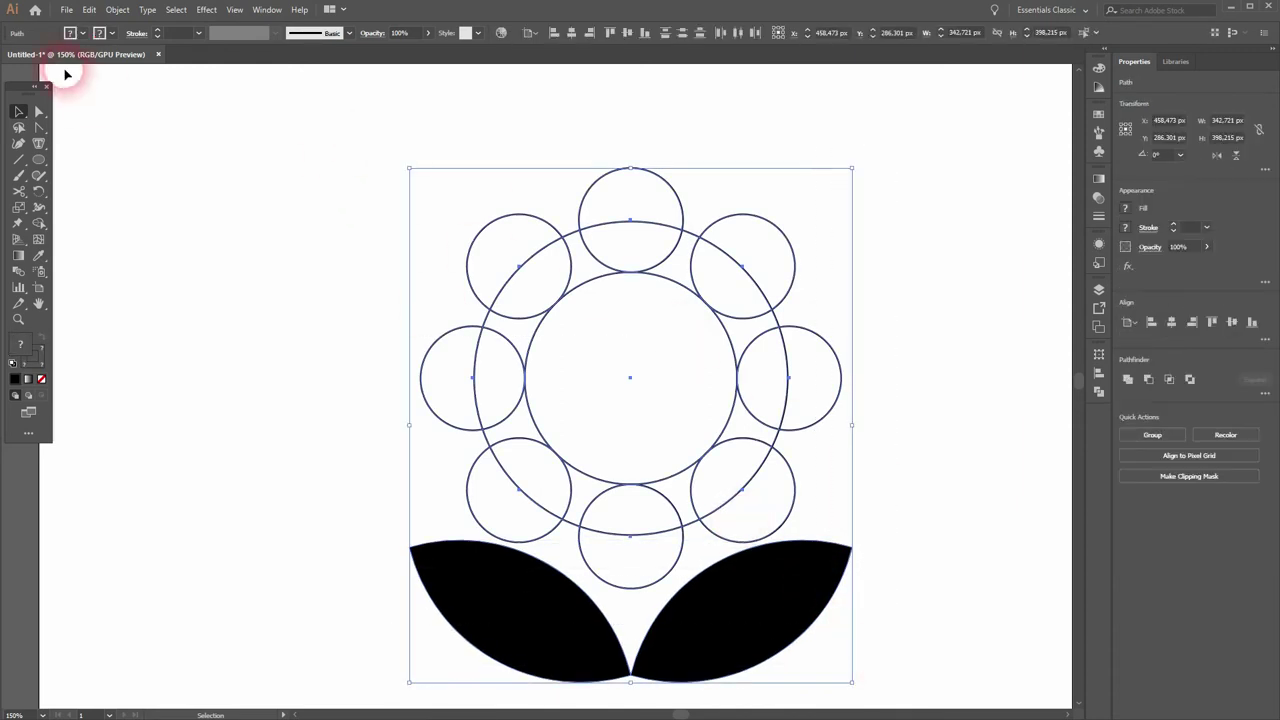
left_click(117, 33)
left_click(12, 59)
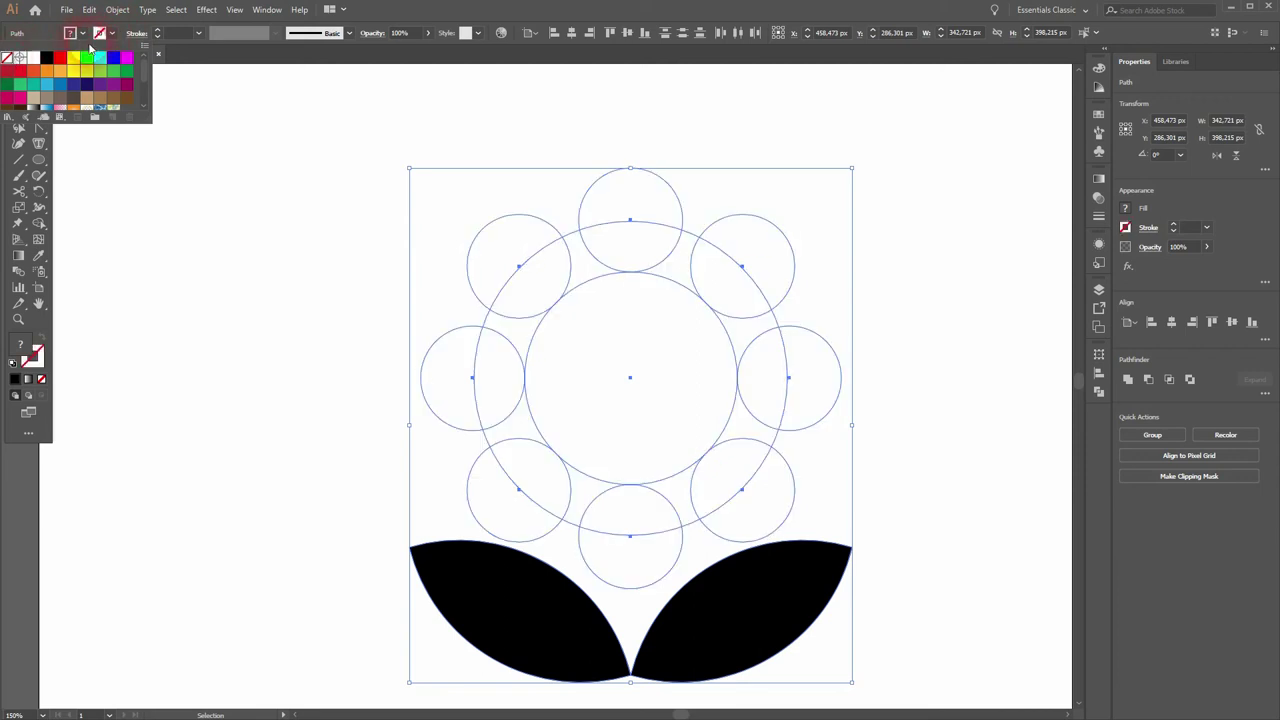
left_click(50, 64)
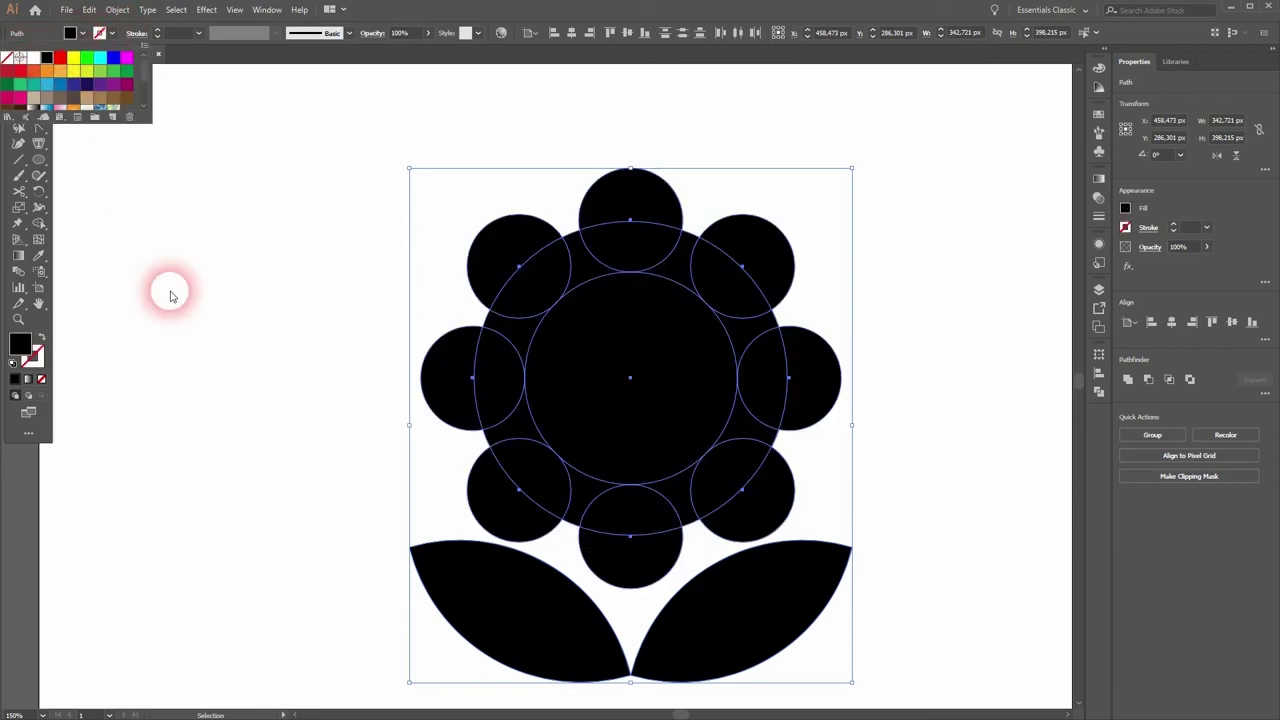
left_click(1003, 383)
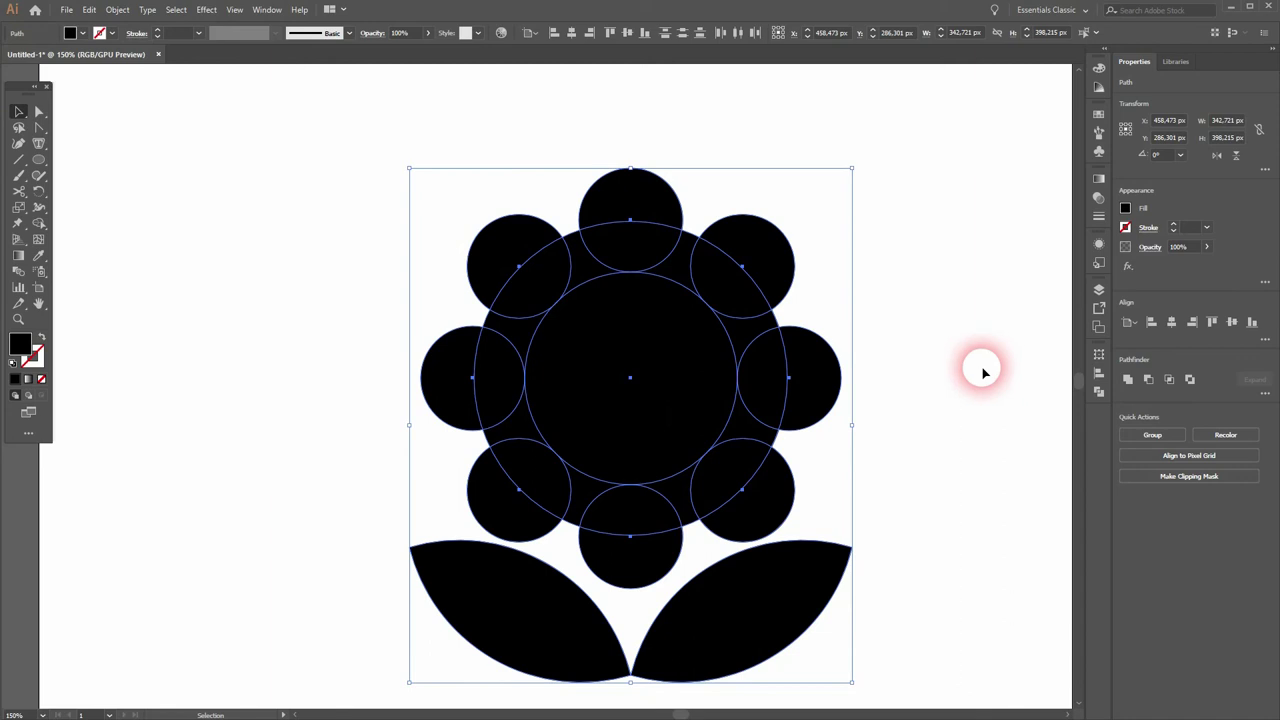
left_click(963, 406)
Step: With Shape Builder, cut out the centre circle and merge the eight petals and ring into one black shape
left_click_drag(334, 142, 876, 668)
left_click(39, 223)
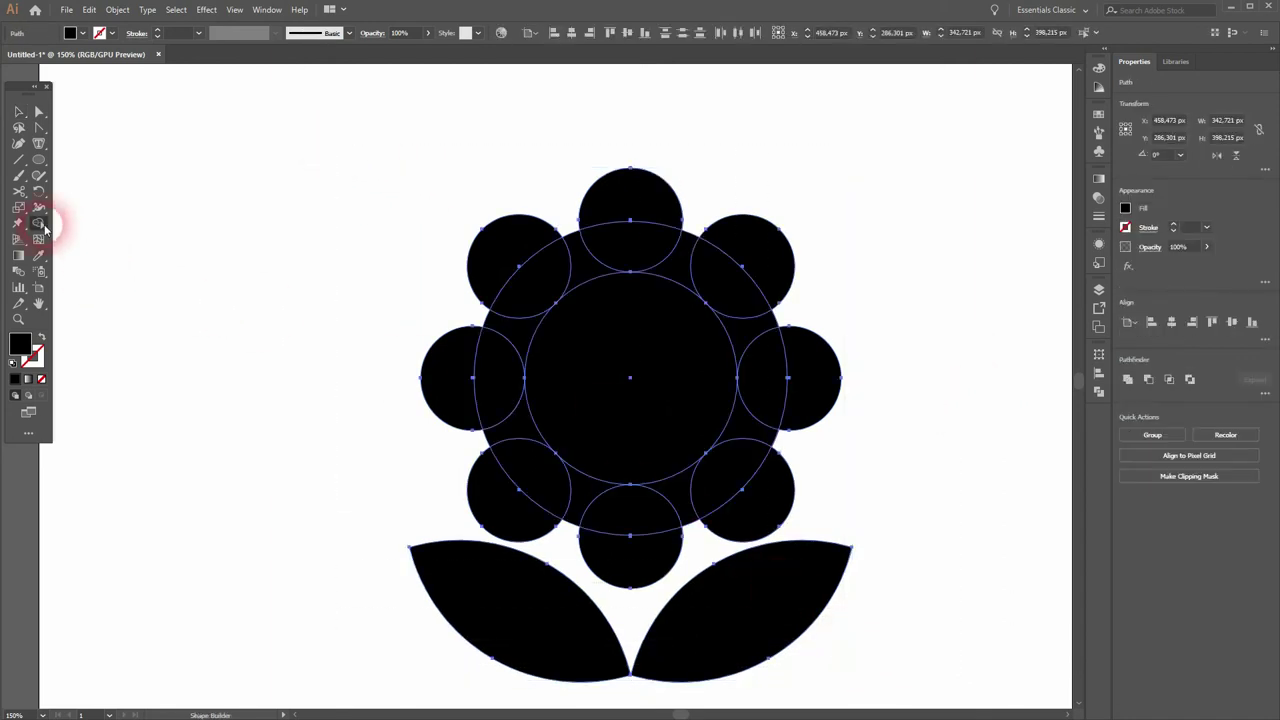
left_click(683, 349, "alt")
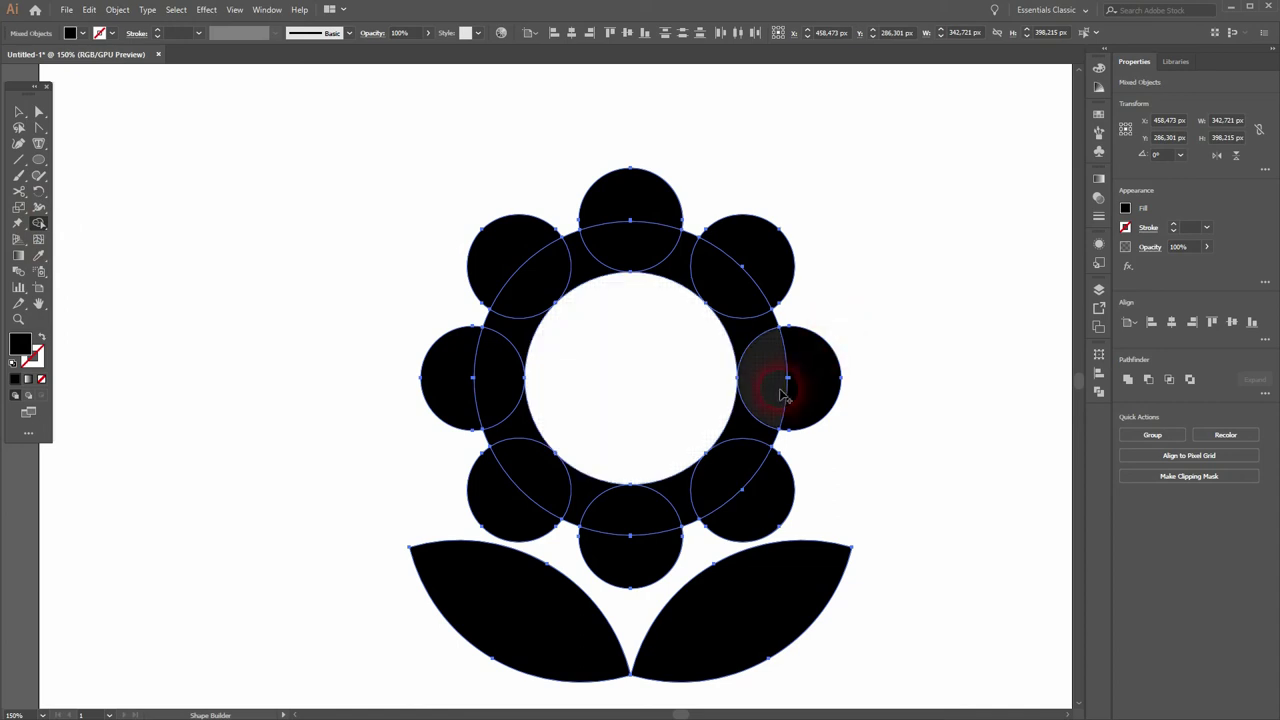
mouse_move(808, 366)
left_mouse_down()
mouse_move(756, 357)
mouse_move(760, 276)
mouse_move(675, 276)
mouse_move(627, 213)
mouse_move(561, 273)
mouse_move(510, 267)
mouse_move(508, 357)
mouse_move(467, 393)
mouse_move(512, 425)
mouse_move(529, 463)
mouse_move(524, 512)
mouse_move(587, 496)
mouse_move(631, 548)
mouse_move(737, 508)
left_mouse_up()
left_click_drag(764, 396, 764, 396)
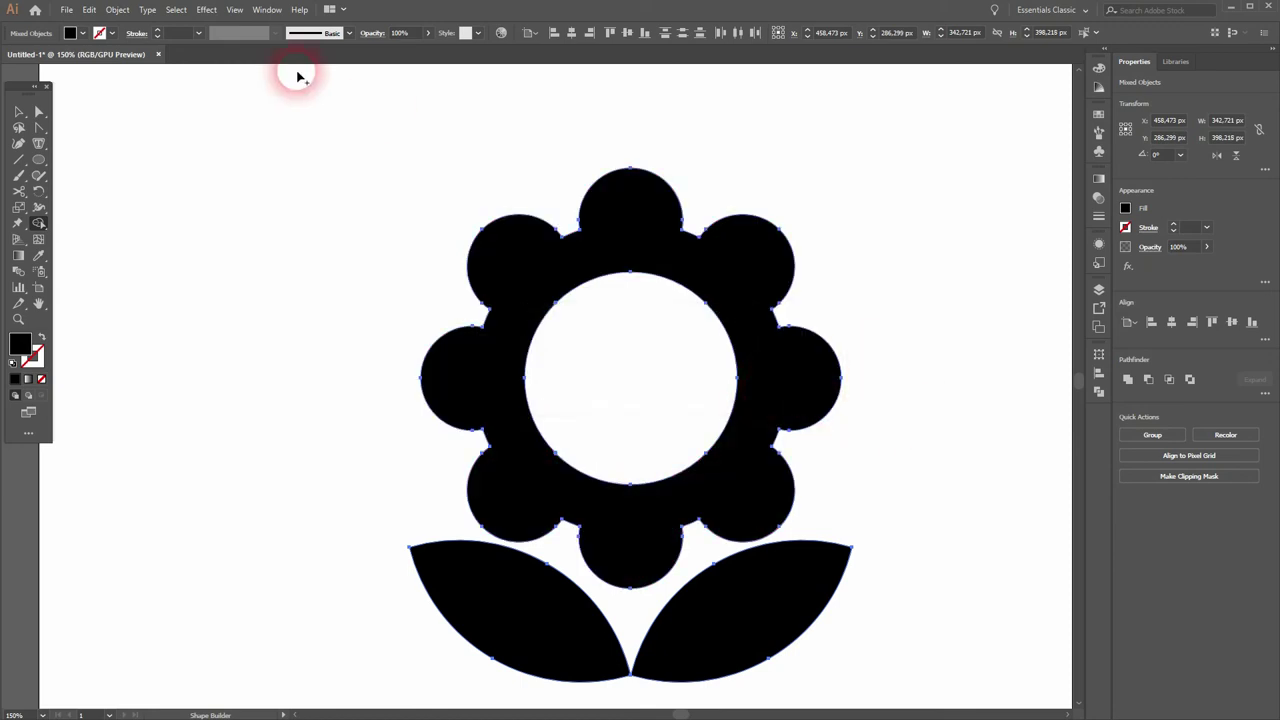
left_click(18, 111)
left_click(271, 278)
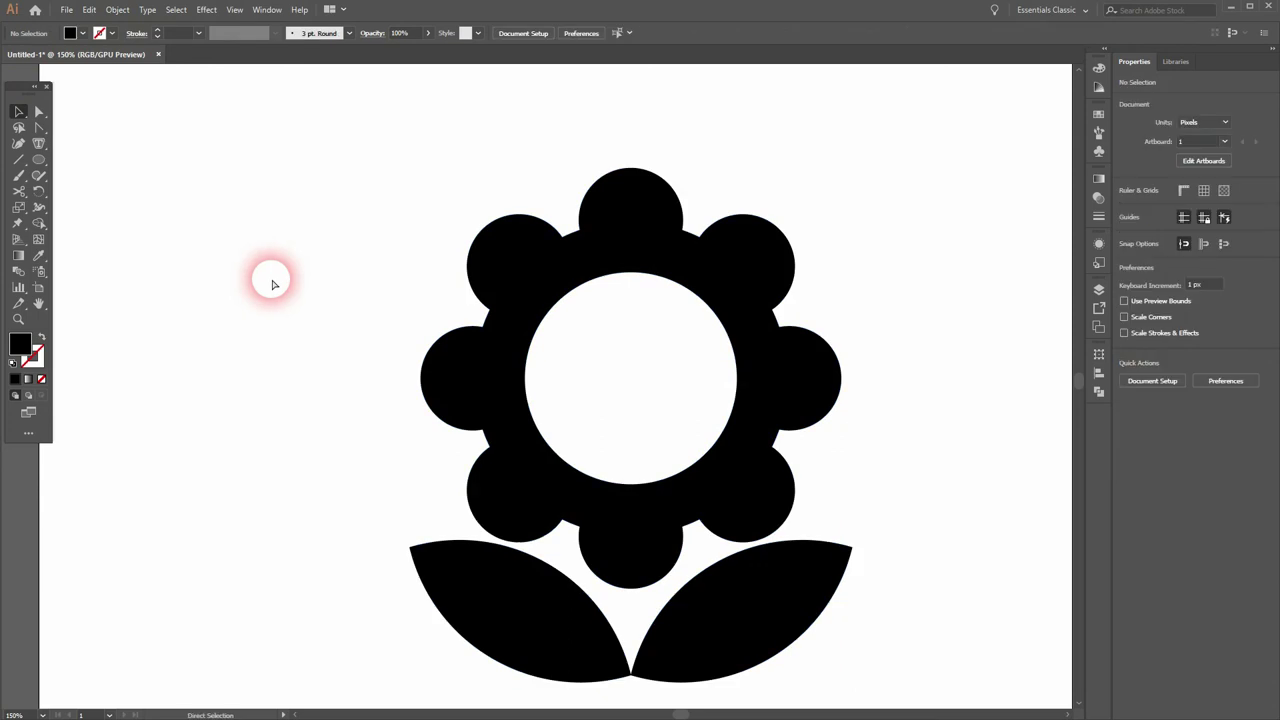
Step: Scale the flower head down to about 233 px wide and nudge it to sit just above the leaves
key("ctrl+0")
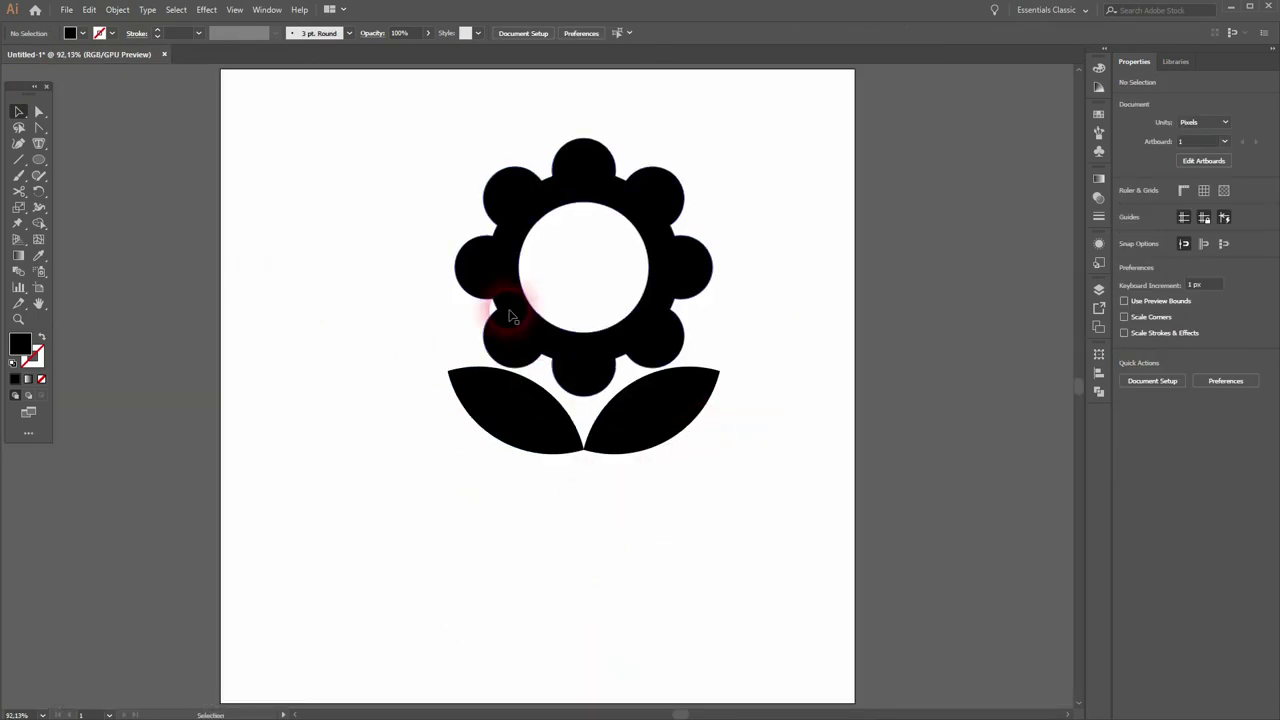
left_click(700, 268)
left_click_drag(714, 271, 676, 268)
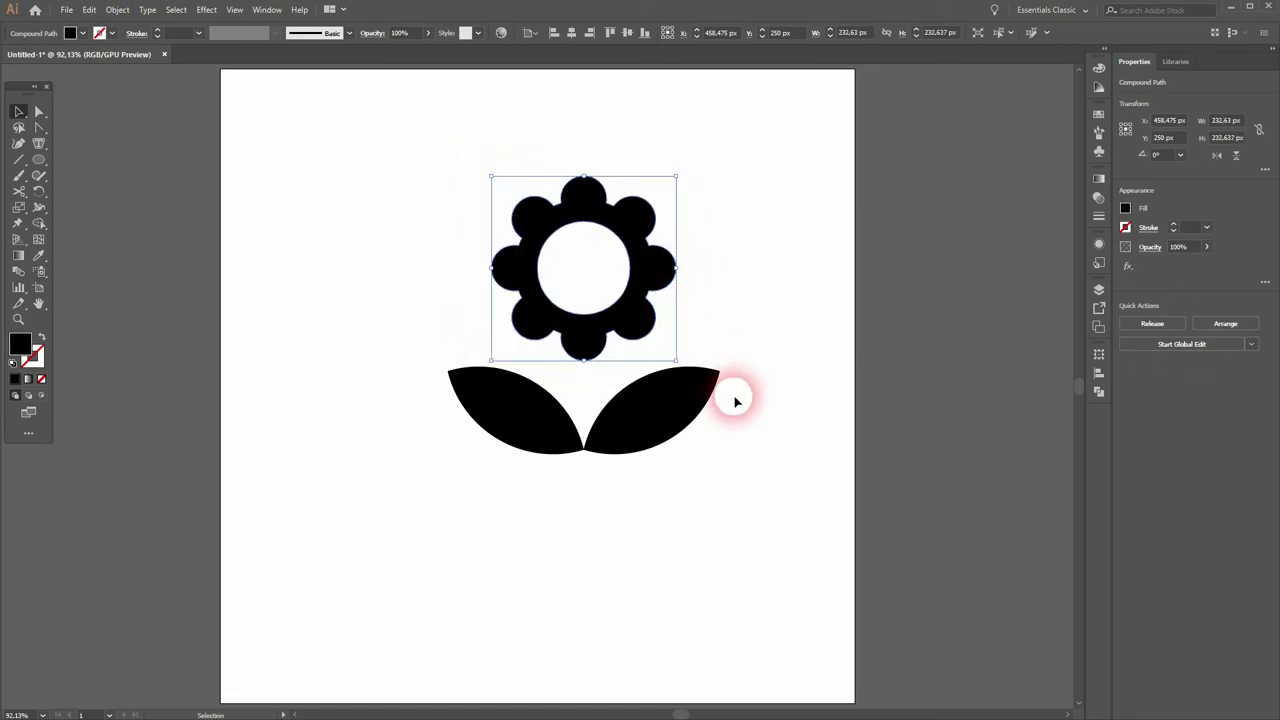
key("shift+Down")
key("shift+Down")
key("shift+Down")
key("shift+Down")
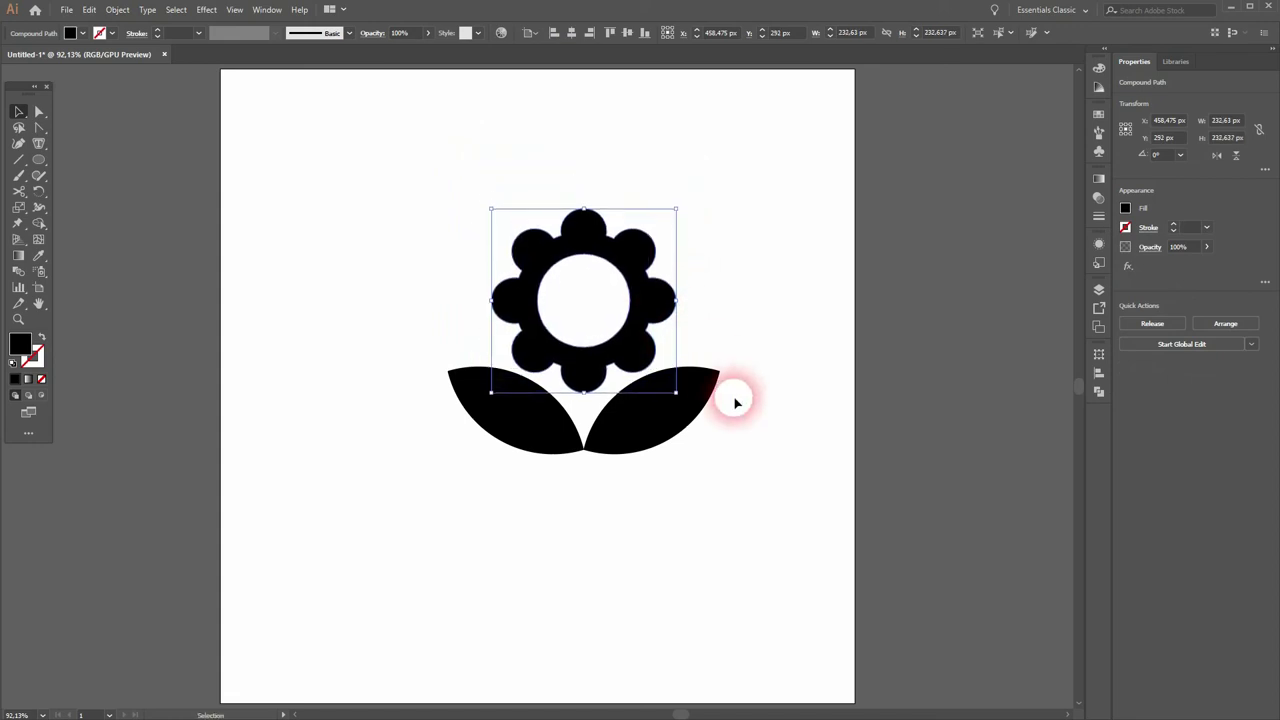
key("shift+Up")
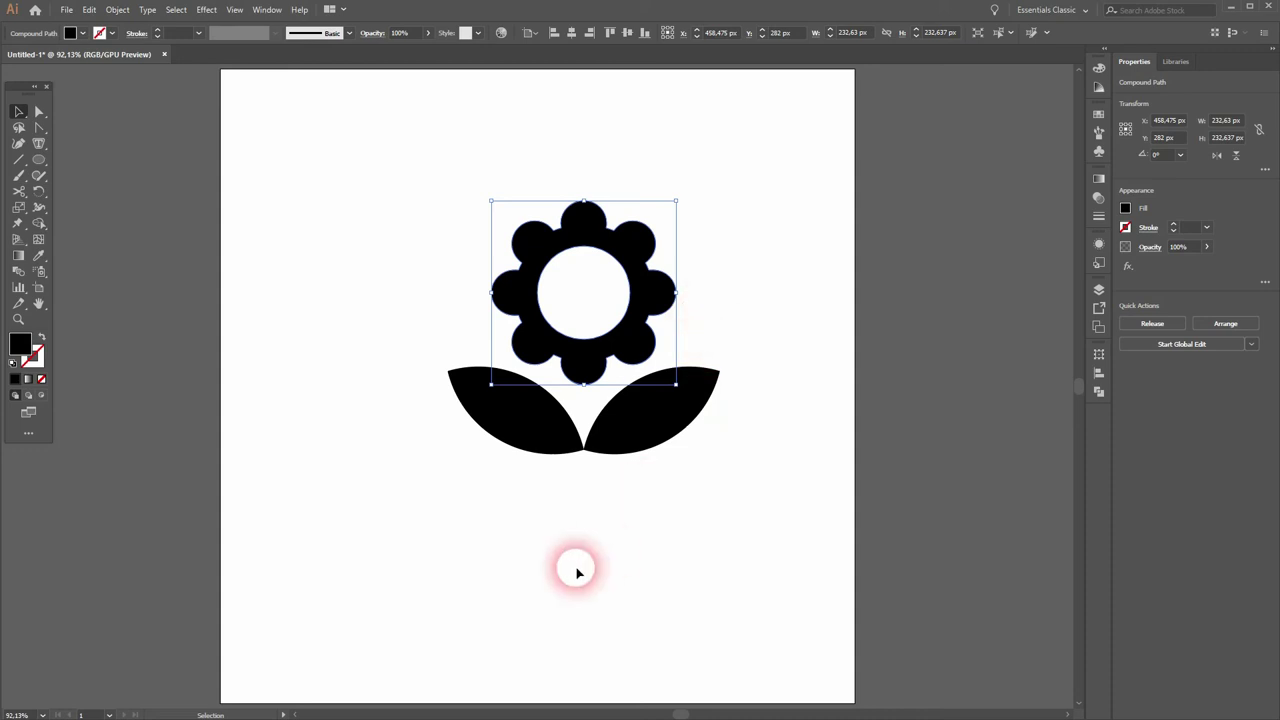
left_click(583, 562)
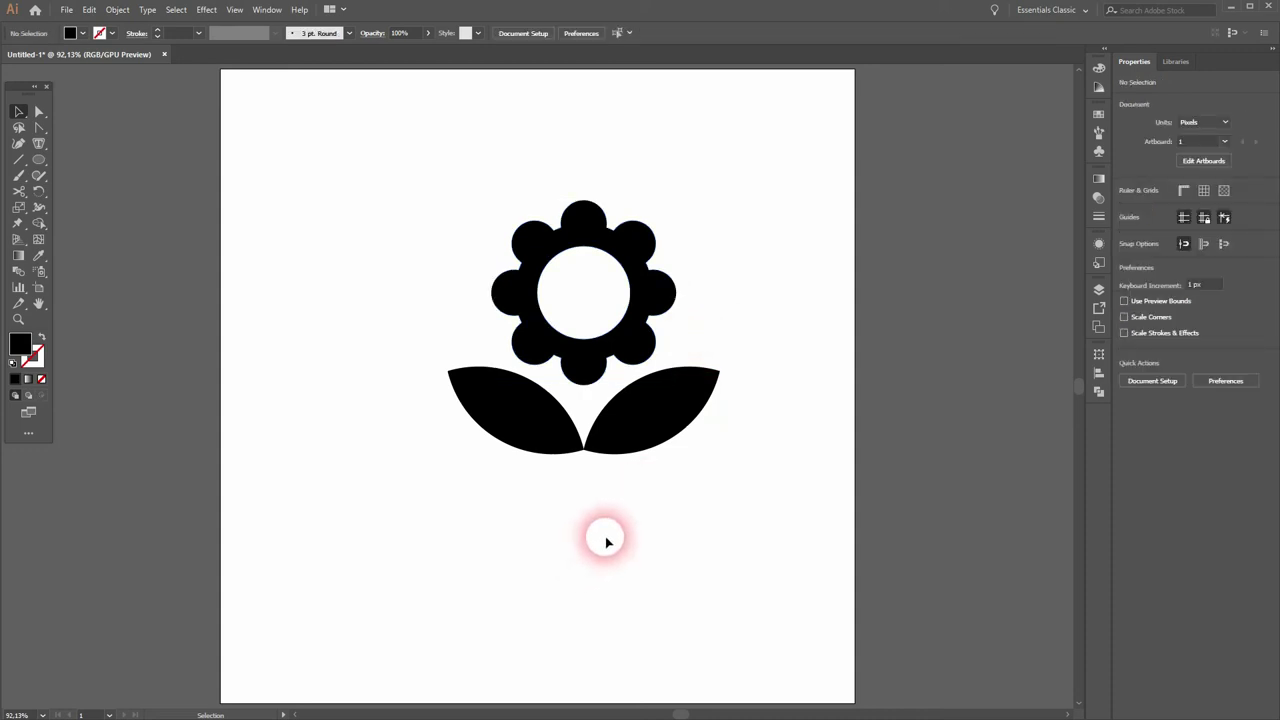
Step: Raise the flower head, then try rotating the right leaf to 90° and then 150°
left_click(645, 289)
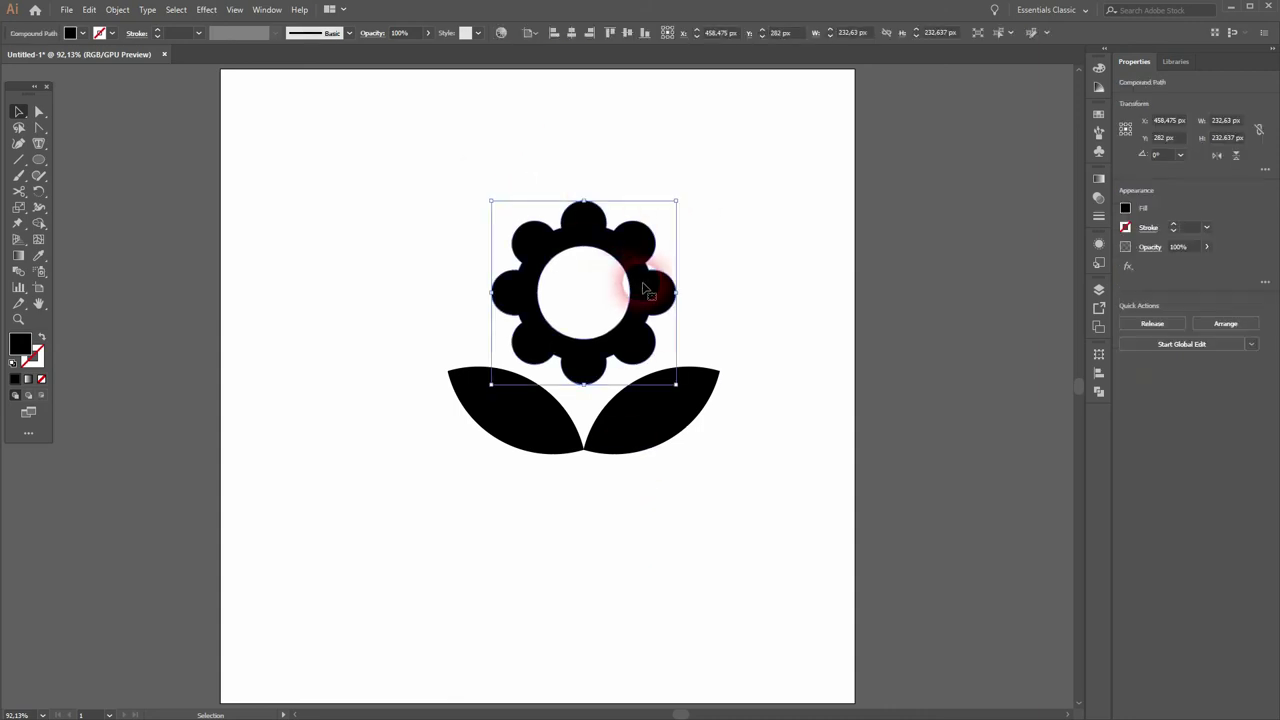
key("shift+Up")
key("shift+Up")
key("shift+Up")
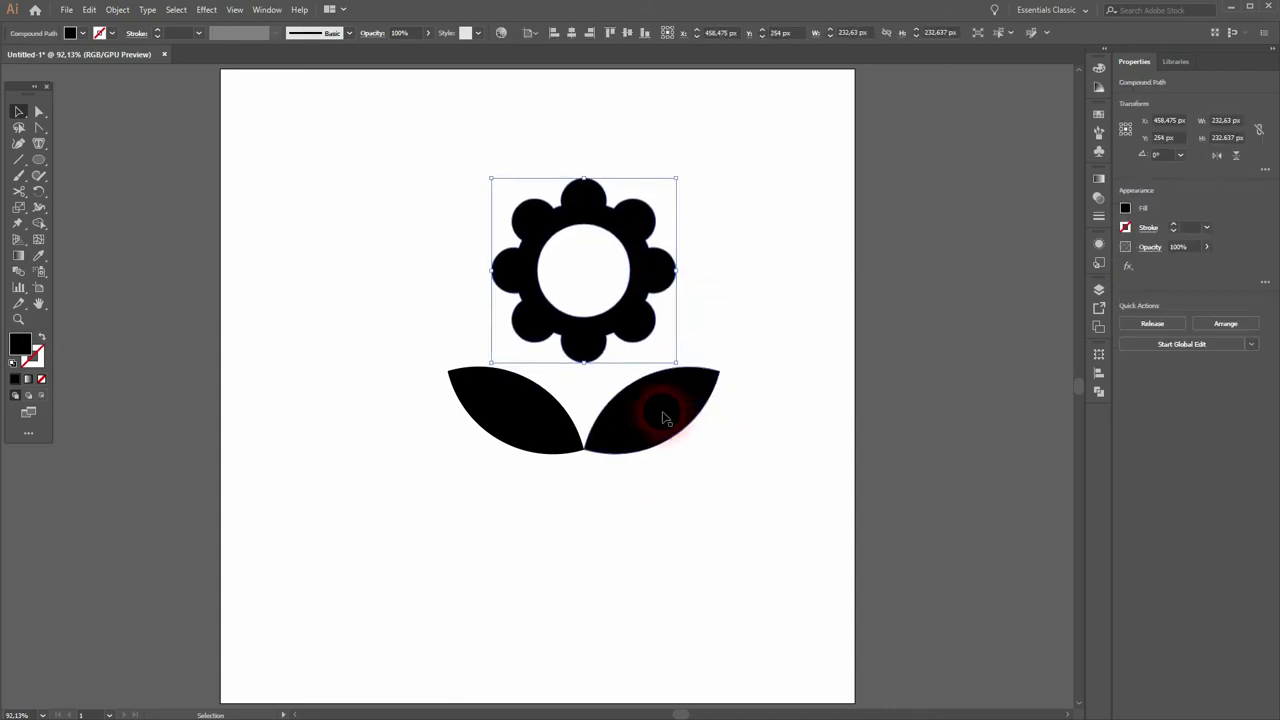
left_click(665, 418)
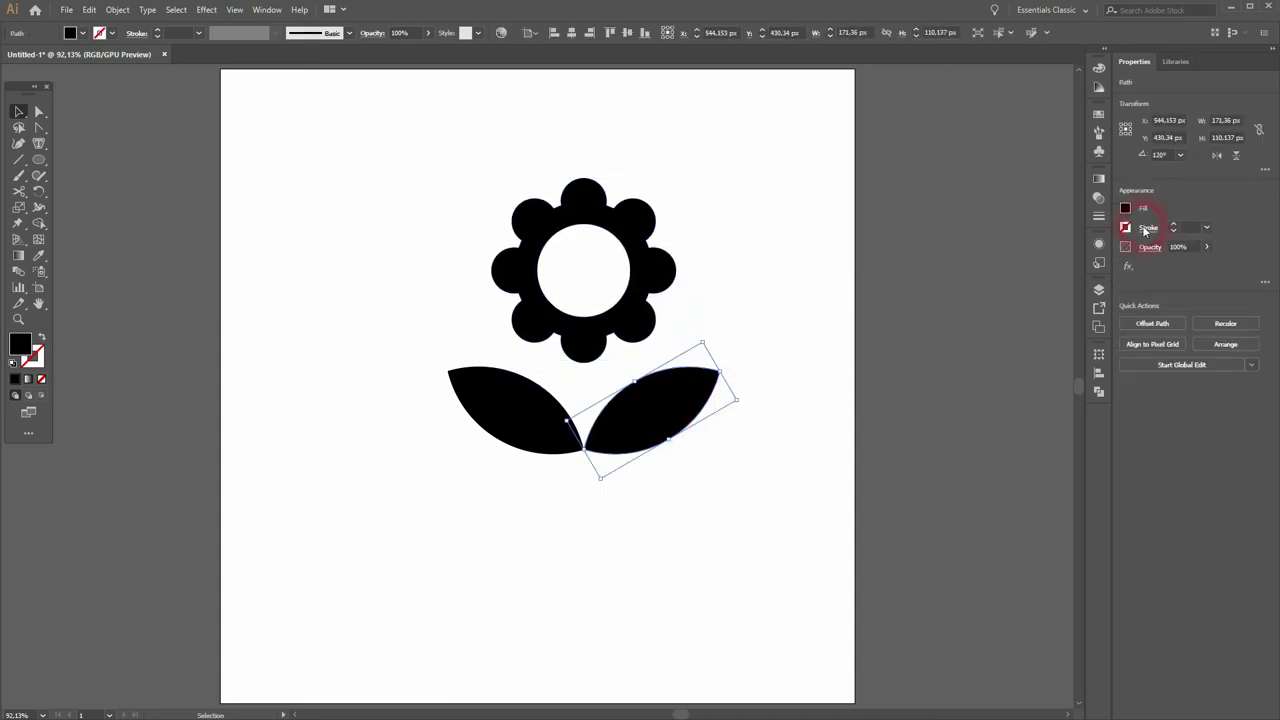
left_click(1172, 157)
type("90")
key("Return")
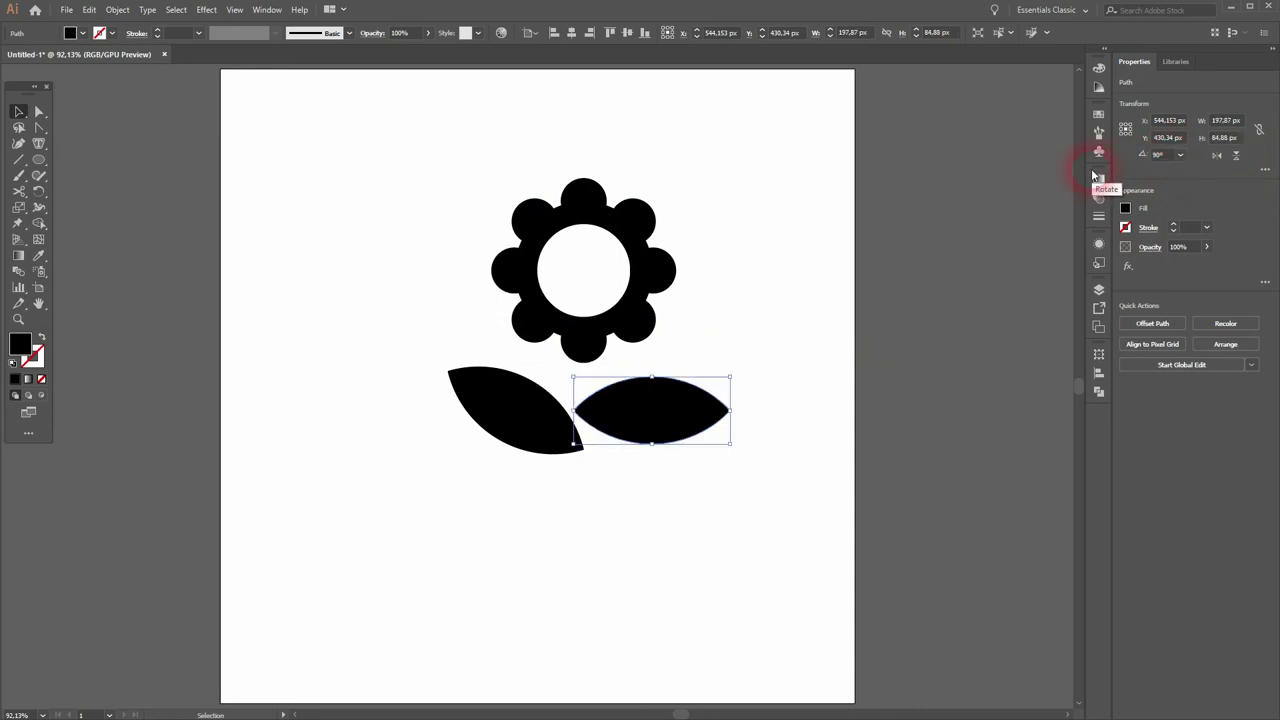
left_click(1165, 155)
type("150")
key("Return")
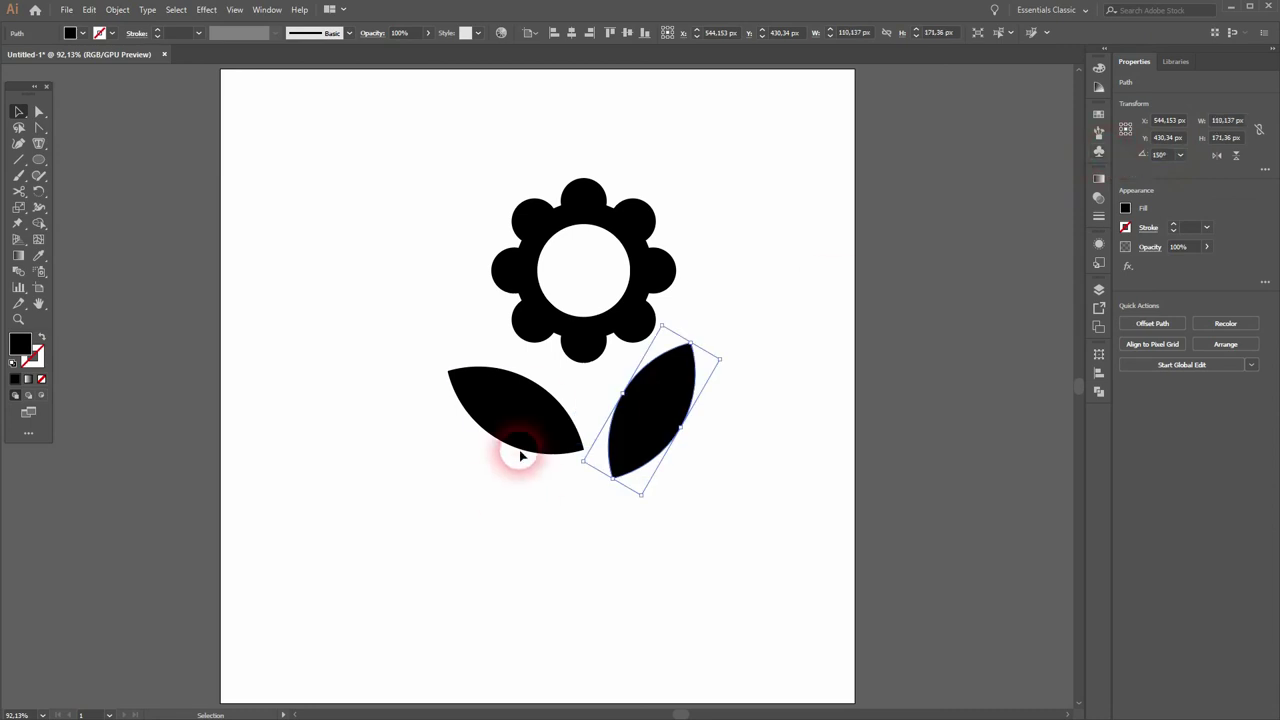
Step: Set the left leaf's rotation to -150°
left_click(555, 418)
left_click(1175, 132)
left_click(1172, 157)
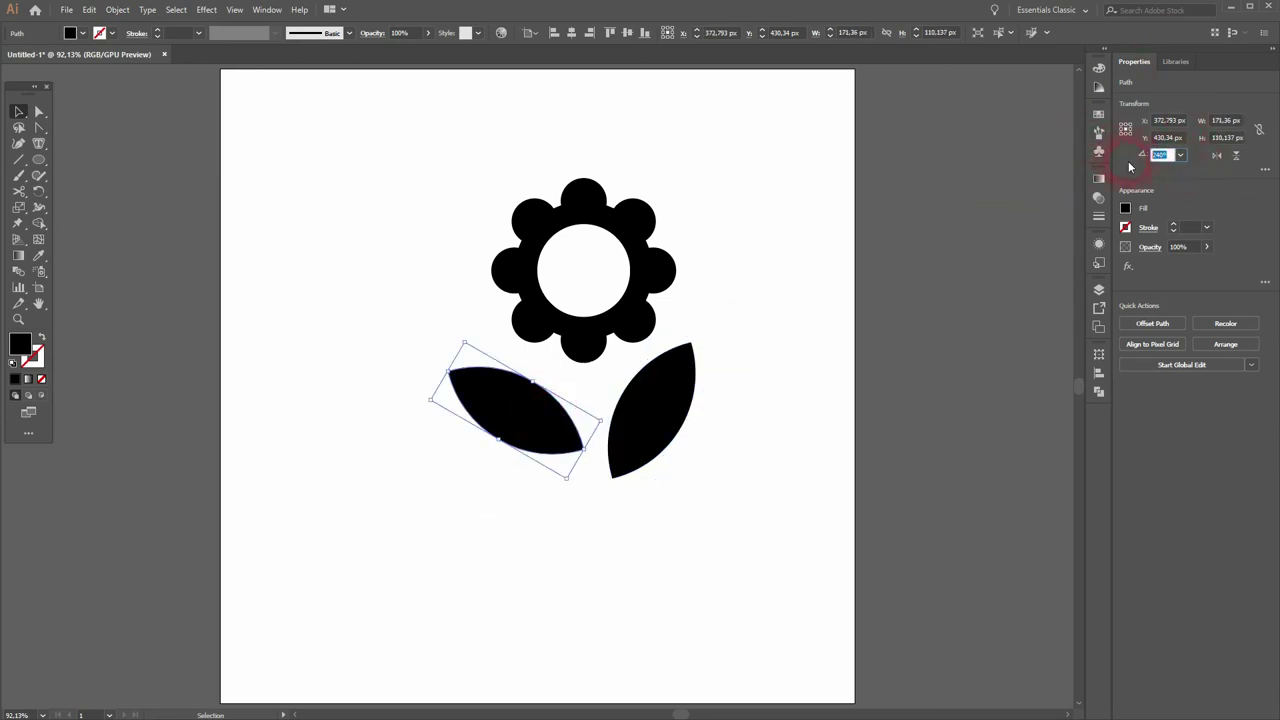
key("BackSpace")
type("-150")
key("Return")
left_click(680, 486)
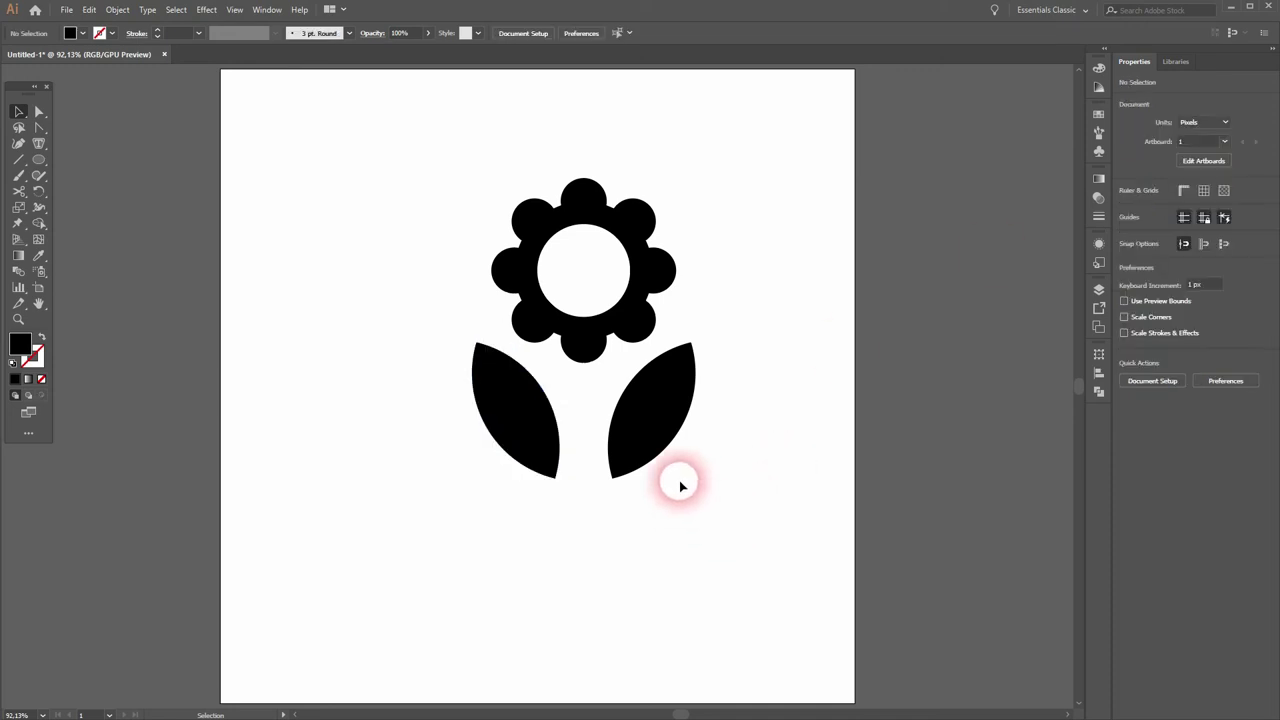
Step: Re-angle the right leaf to 330° and the left leaf to 230°, then slide the left leaf right
left_click(652, 428)
left_click(1172, 157)
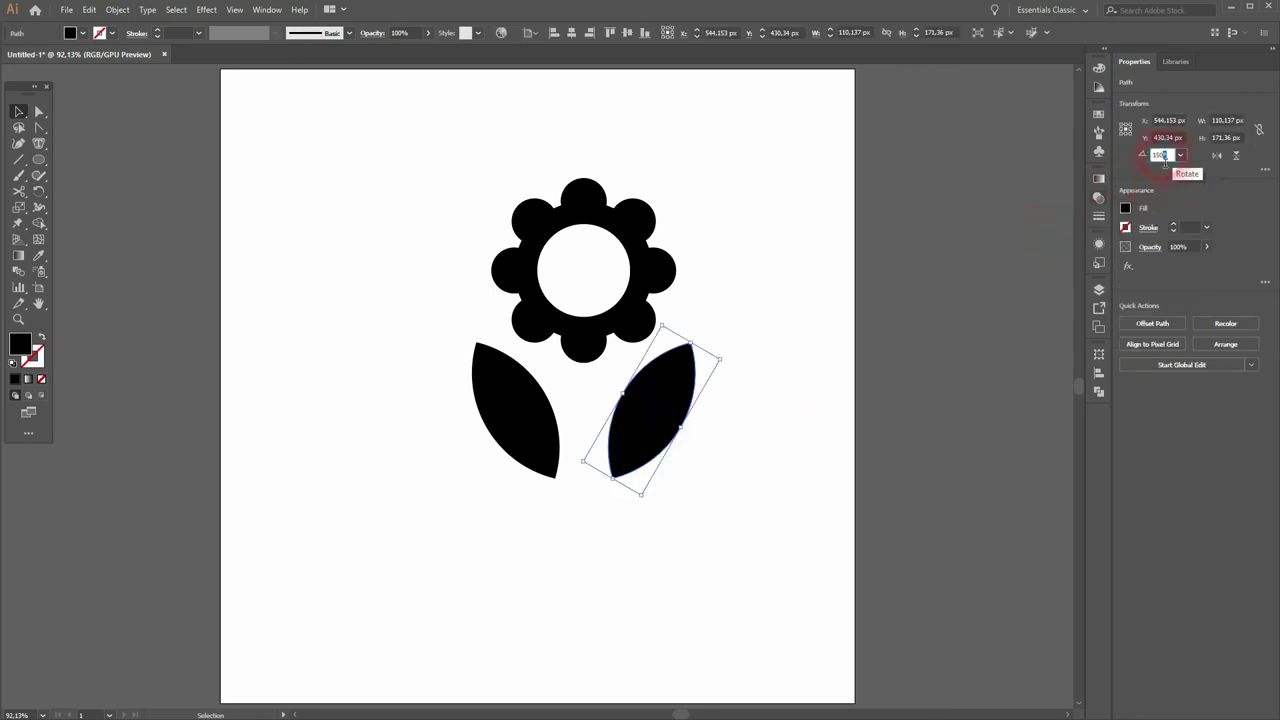
type("330")
key("Return")
left_click(529, 434)
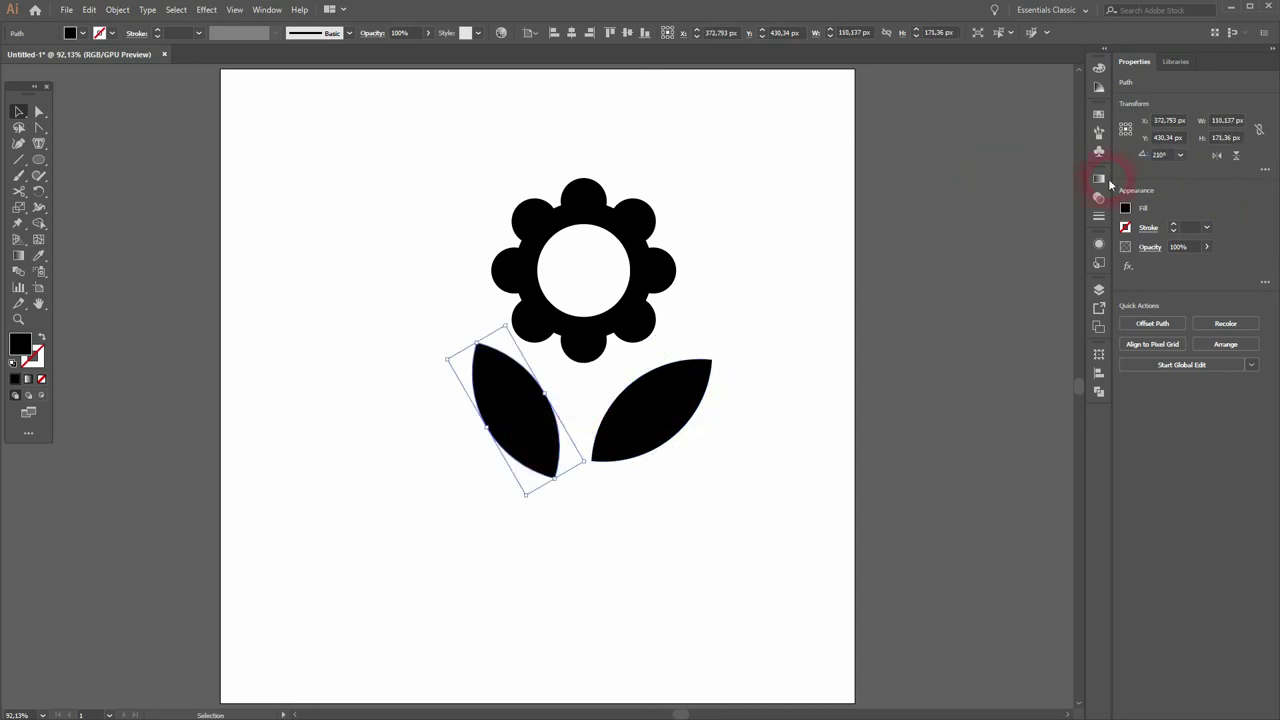
left_click(1162, 156)
type("230")
key("Return")
left_click(507, 395)
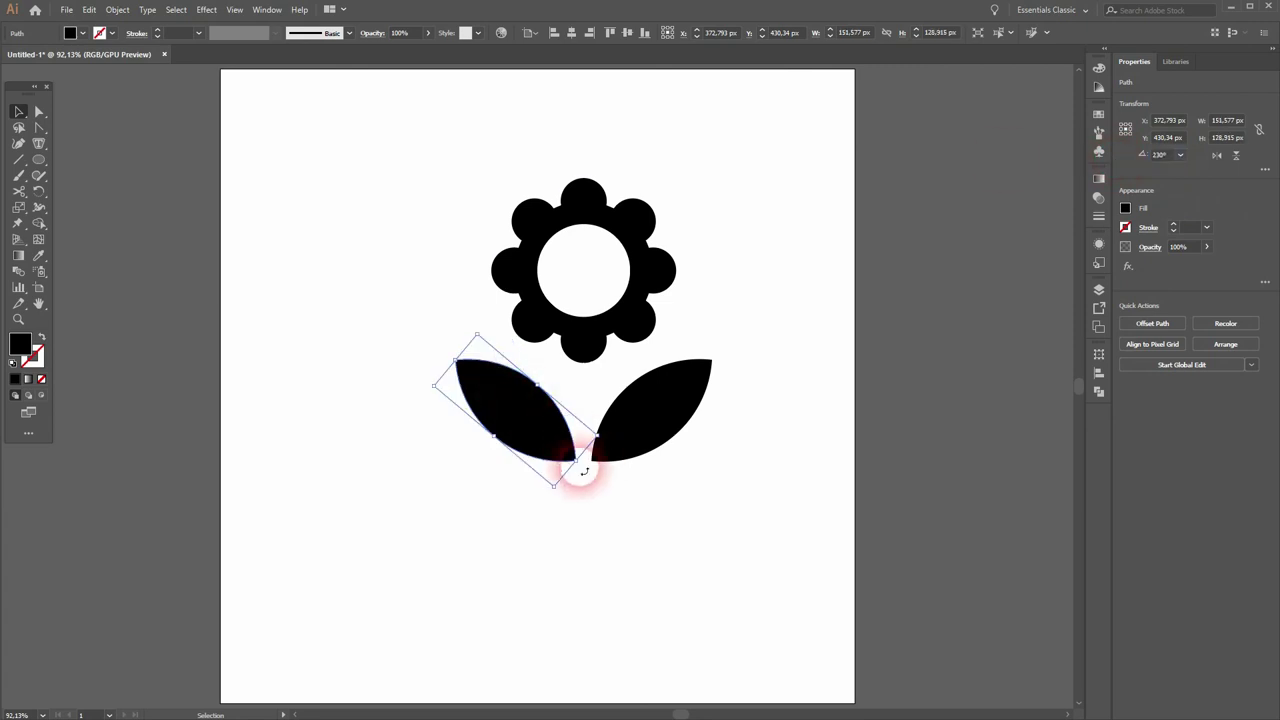
left_click_drag(571, 470, 586, 463)
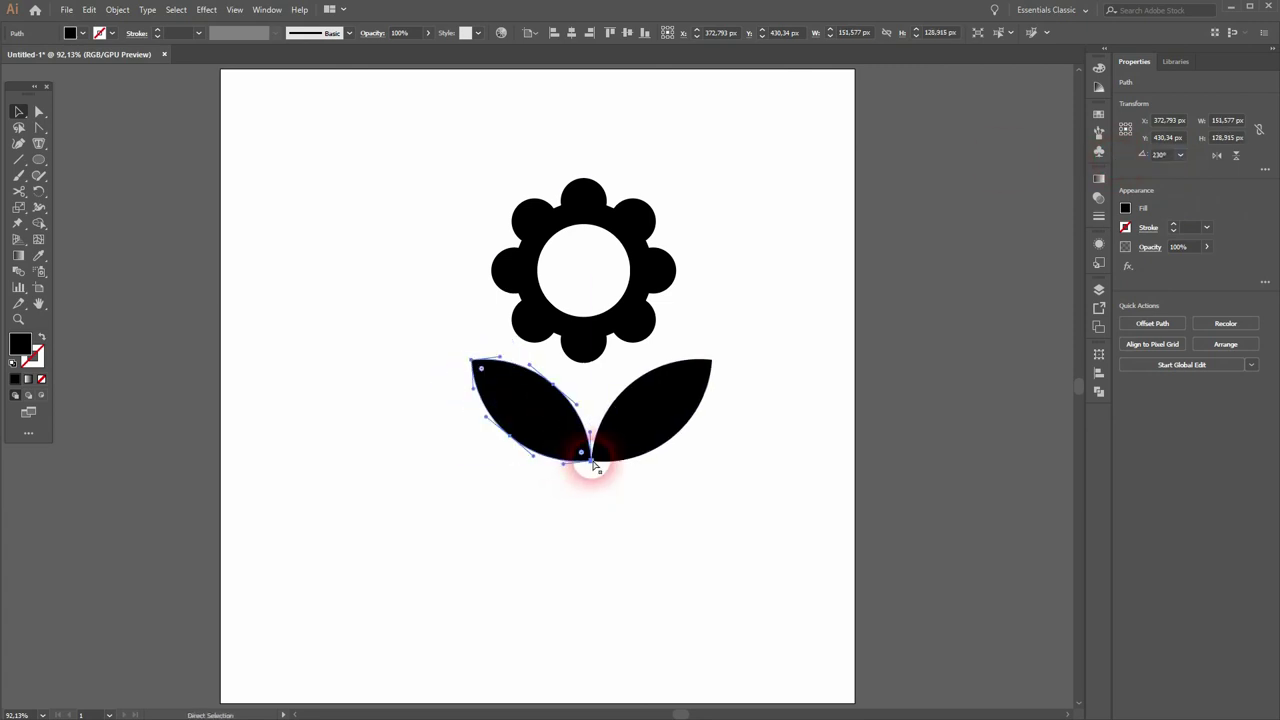
Step: Lower the flower head onto the leaves' outer tips, then group the head and both leaves
left_click_drag(434, 189, 640, 328)
left_click(690, 556)
left_click_drag(415, 515, 763, 258)
right_click(653, 291)
left_click(737, 391)
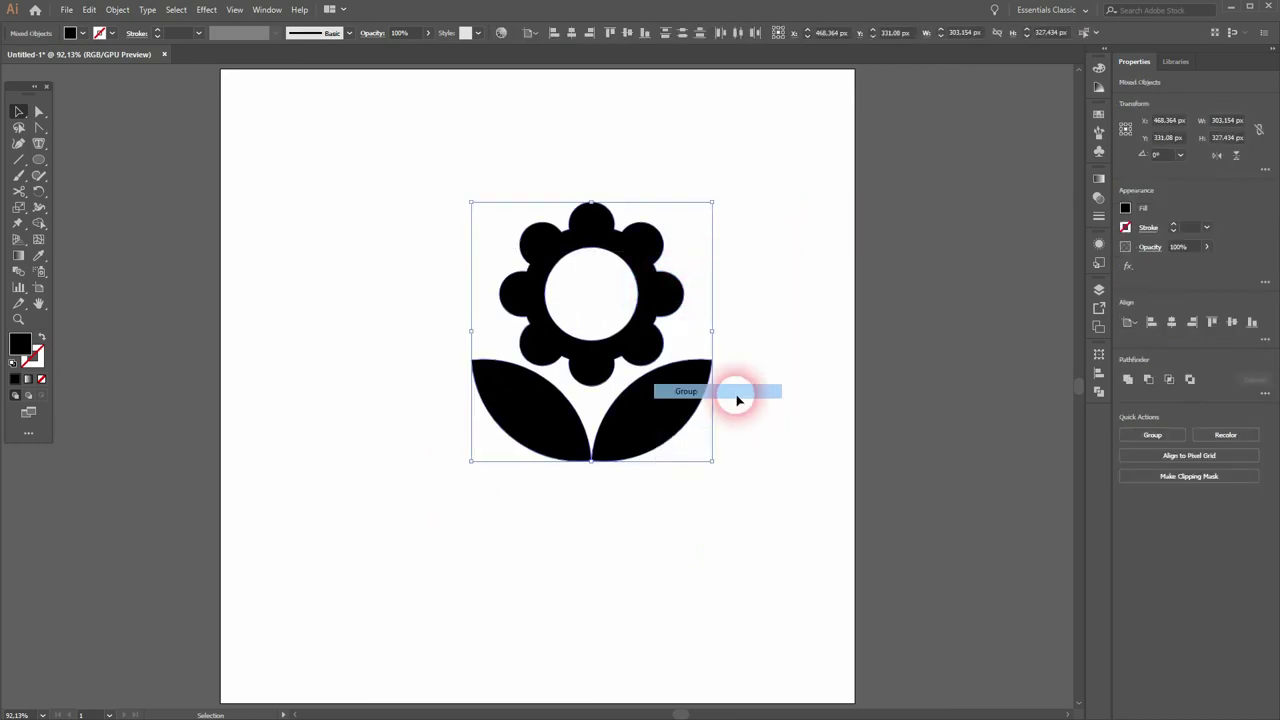
left_click(792, 466)
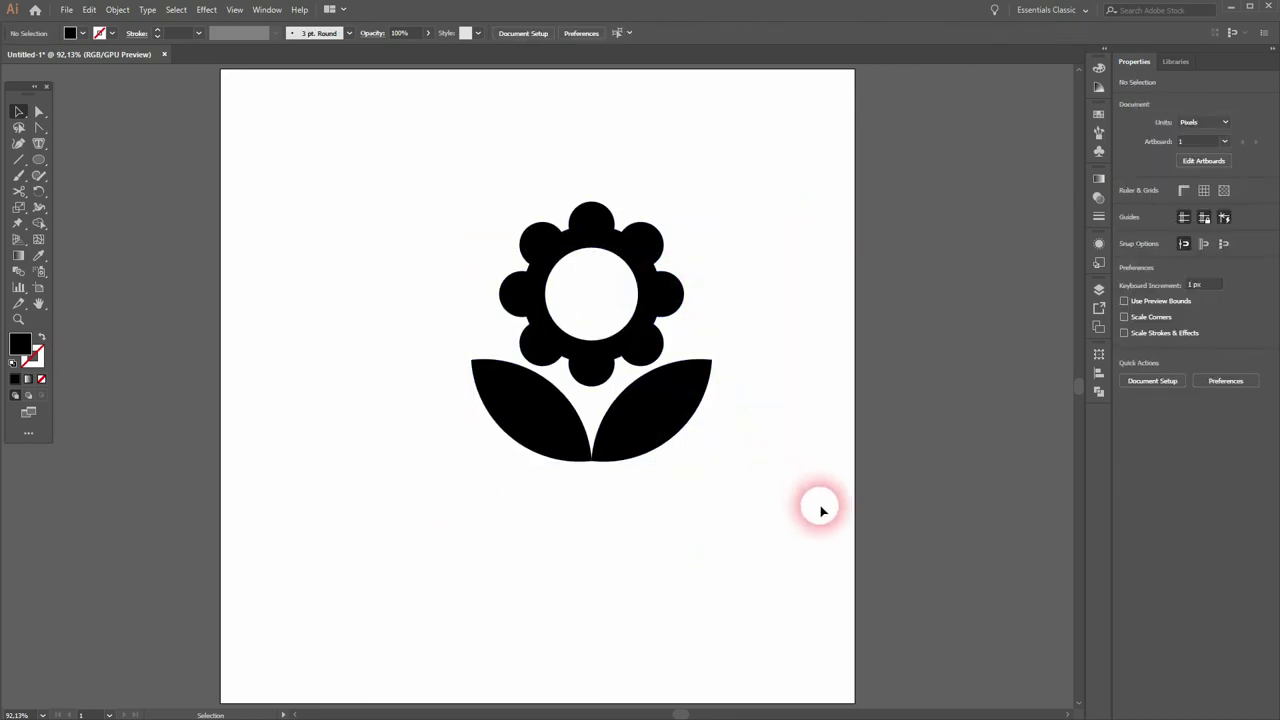